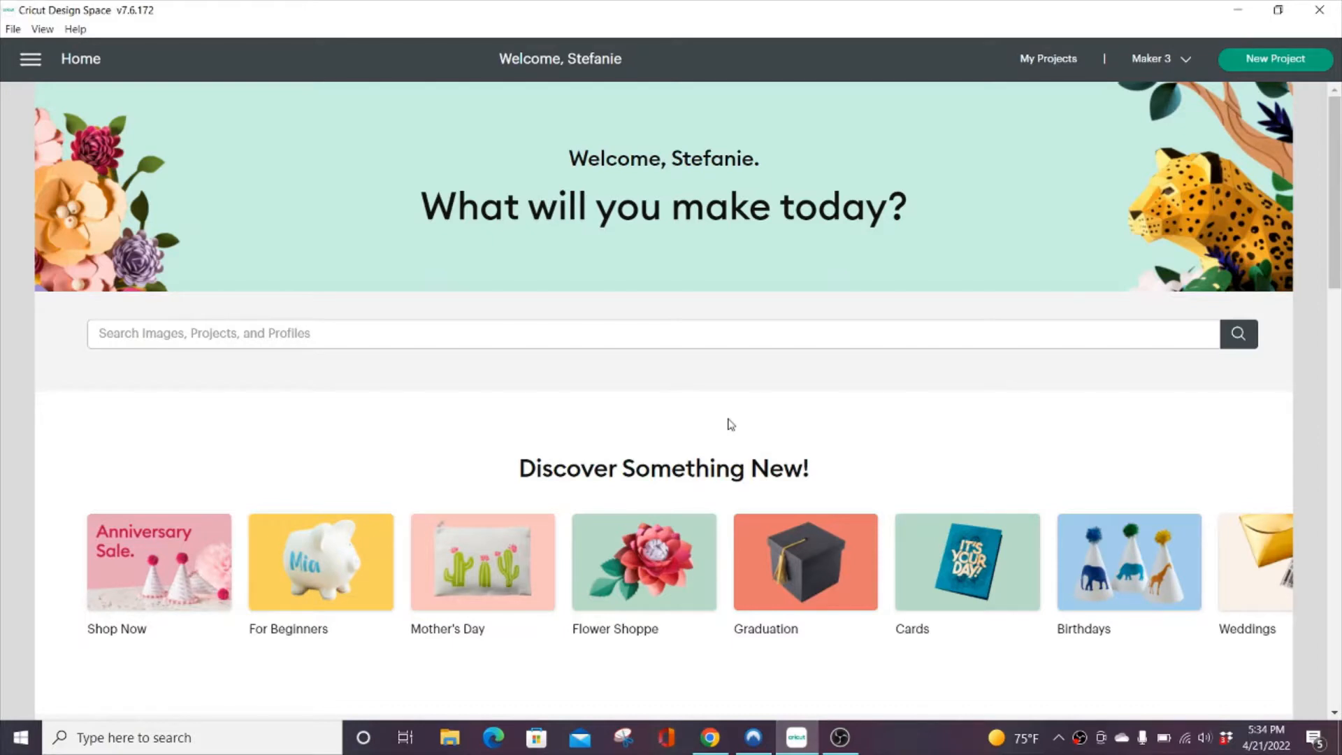
- Start a new project and open the file browser for uploading a pattern fill
click(1272, 64)
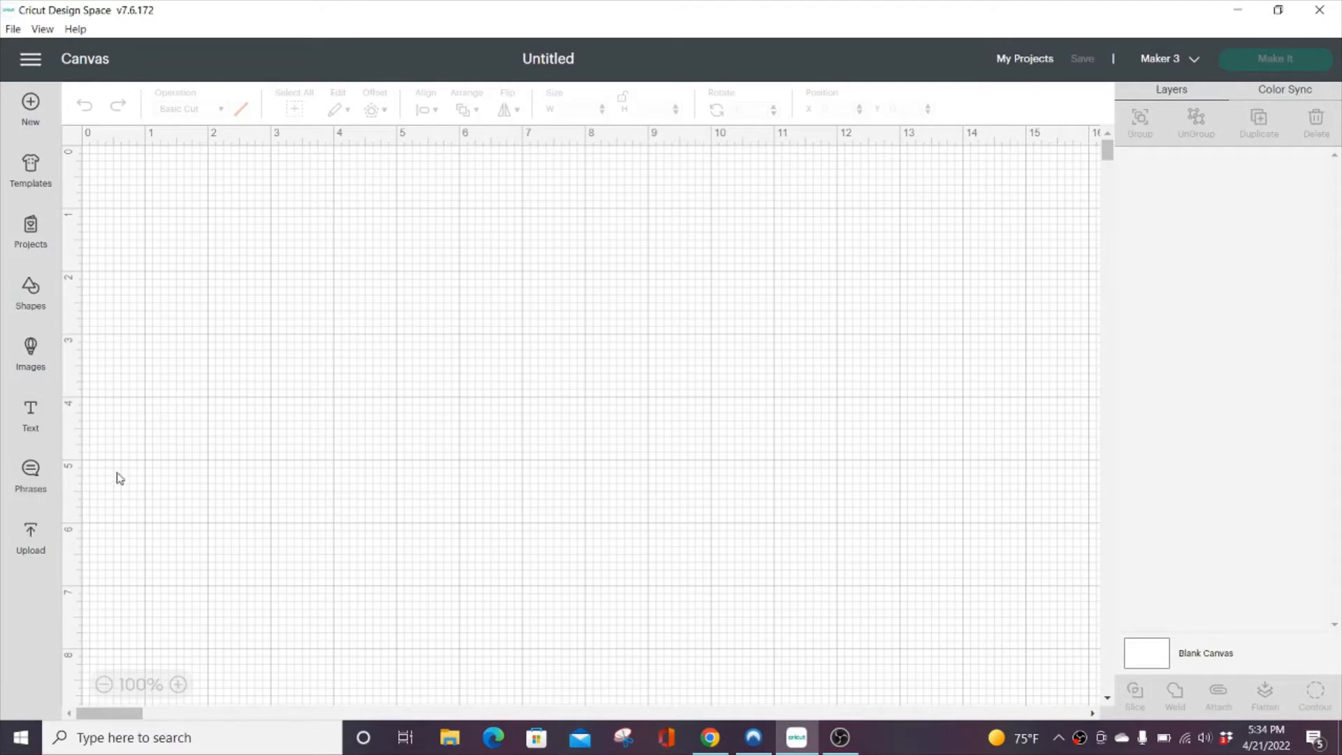
click(30, 538)
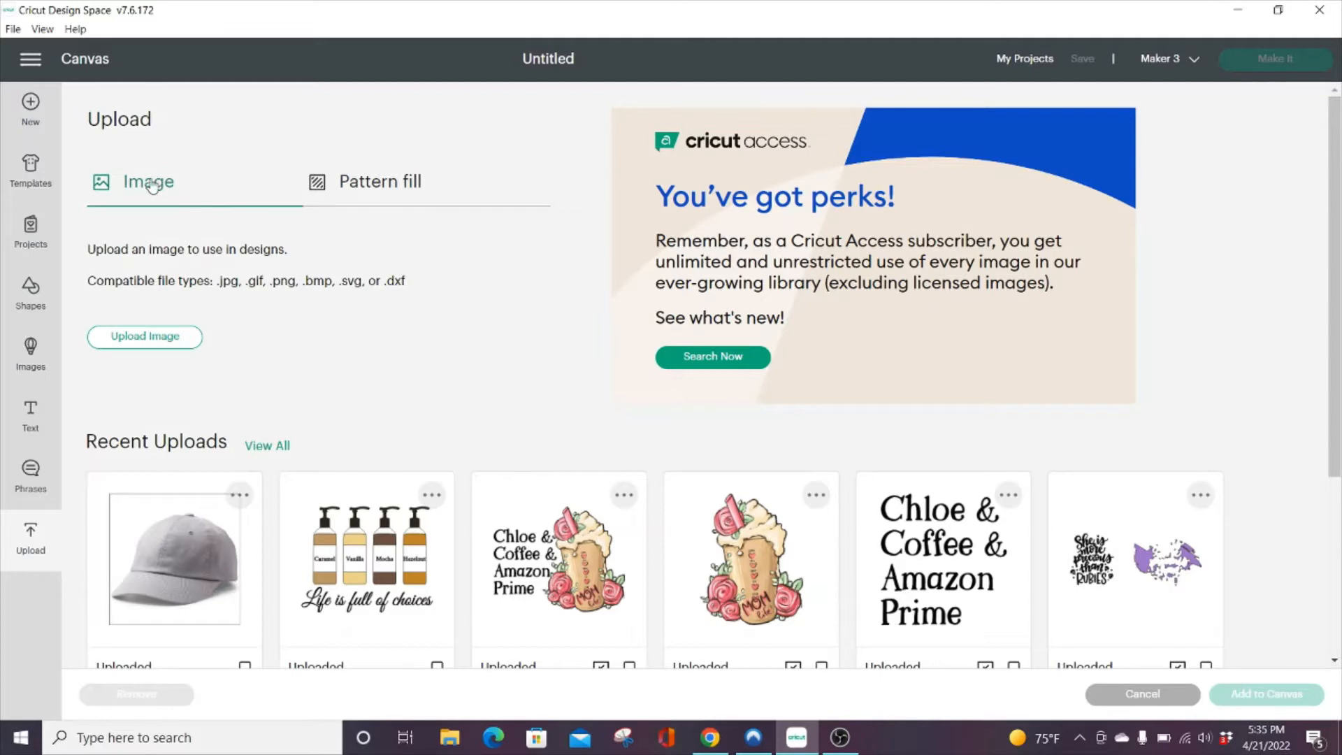
click(356, 189)
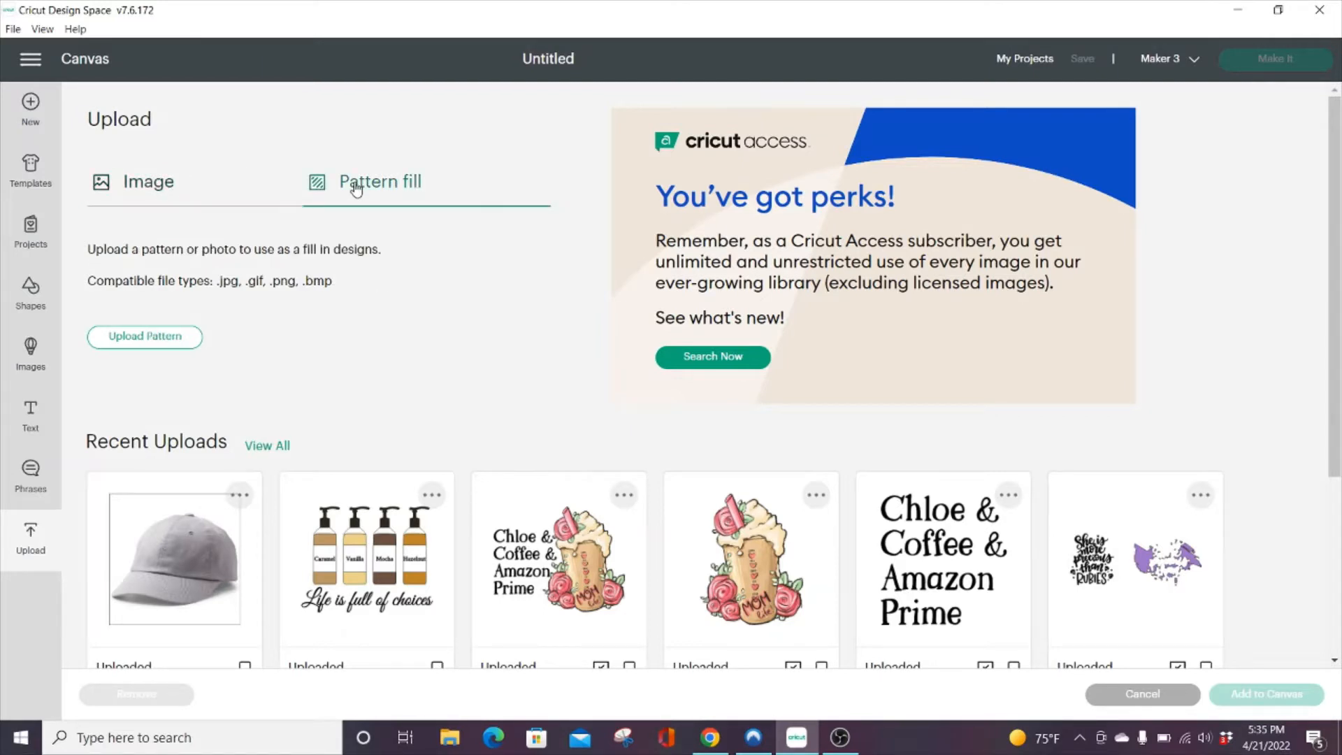
click(144, 336)
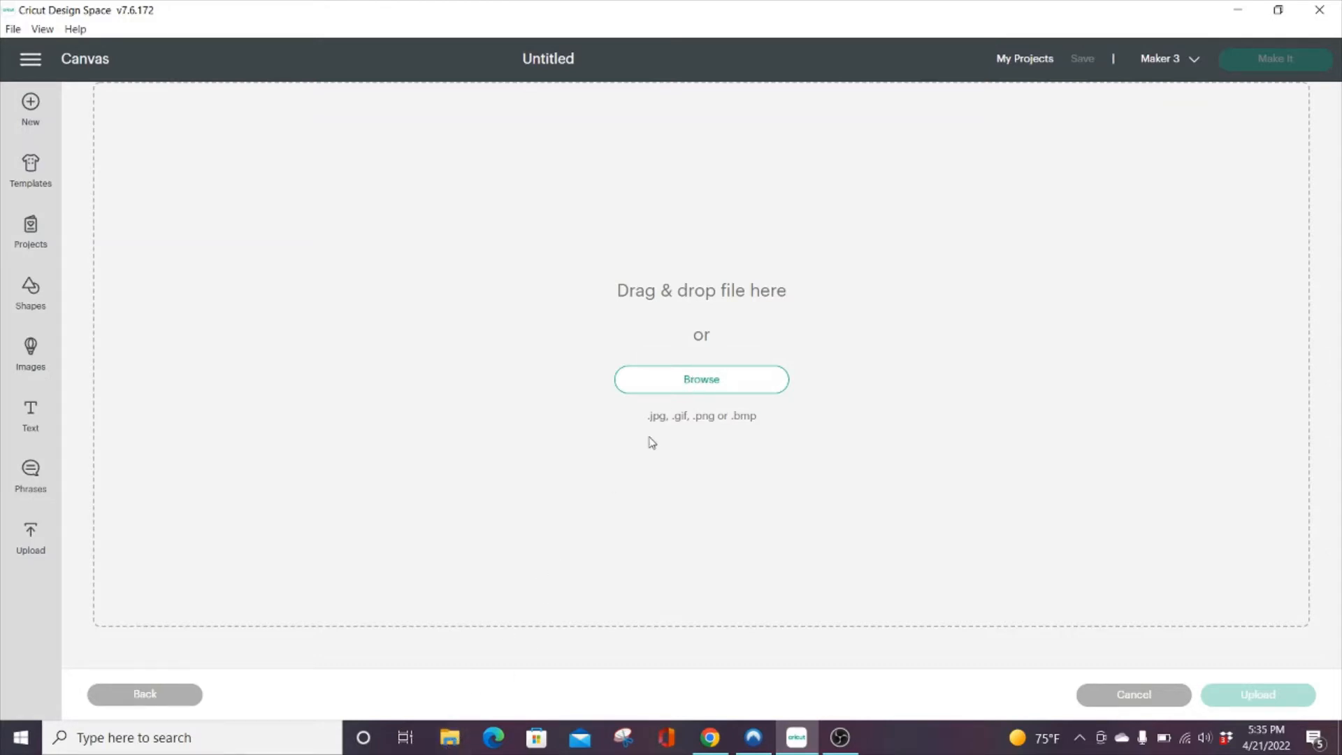
click(700, 386)
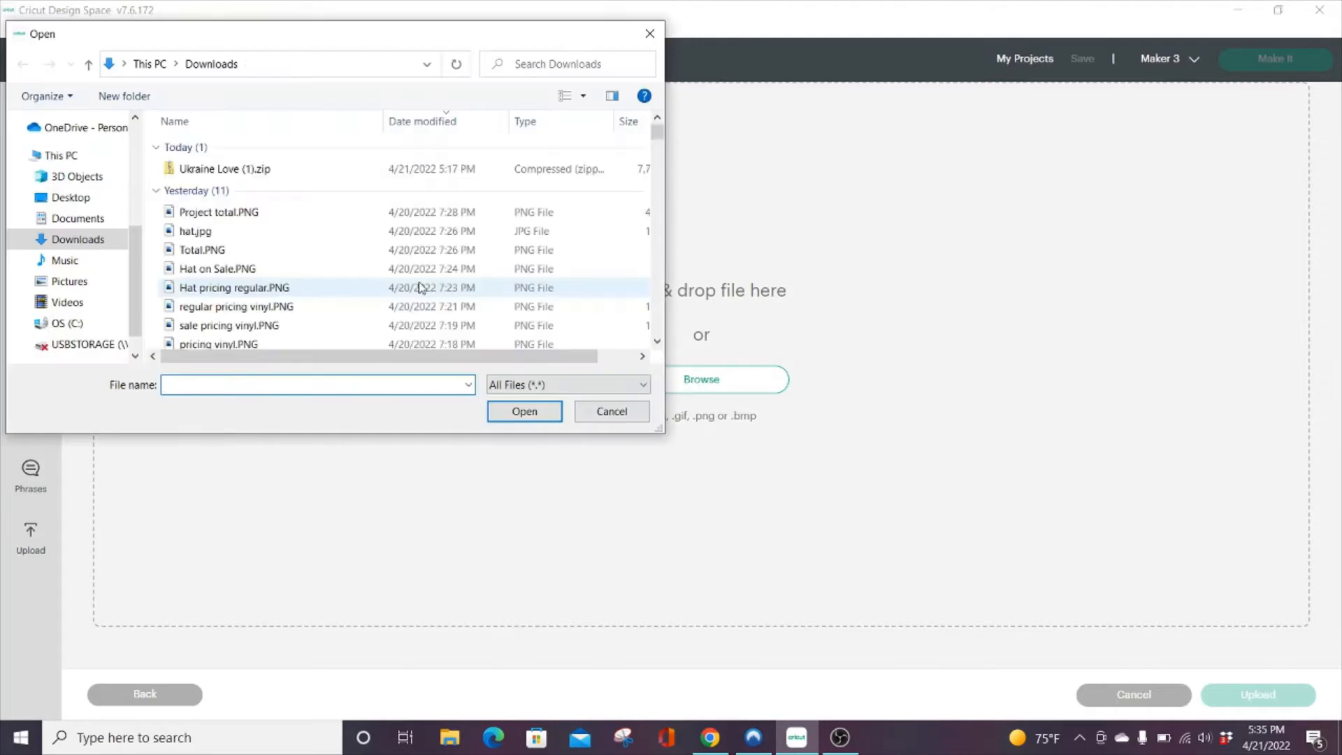
- Browse to the SB Vacay ATS bundle folder within Pictures, Purchased, Patterns, Sparkleberry Digital
click(99, 219)
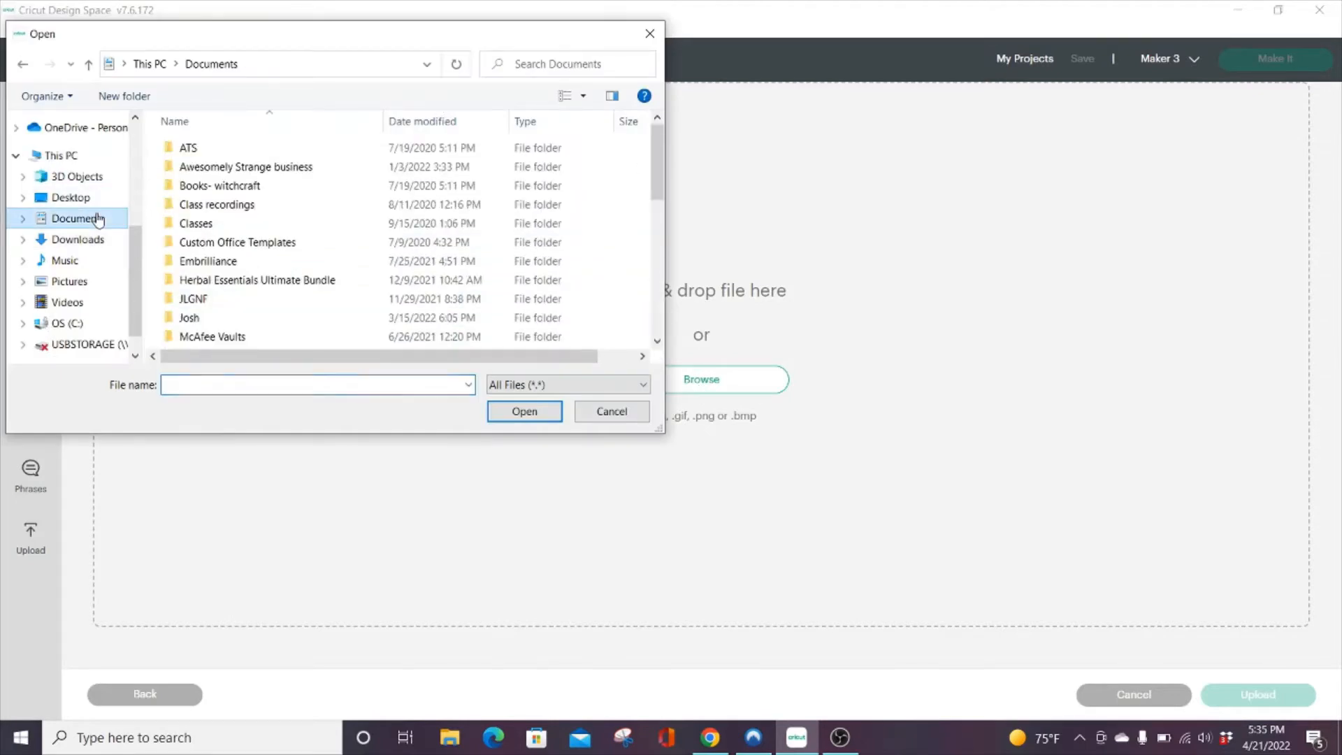
click(81, 283)
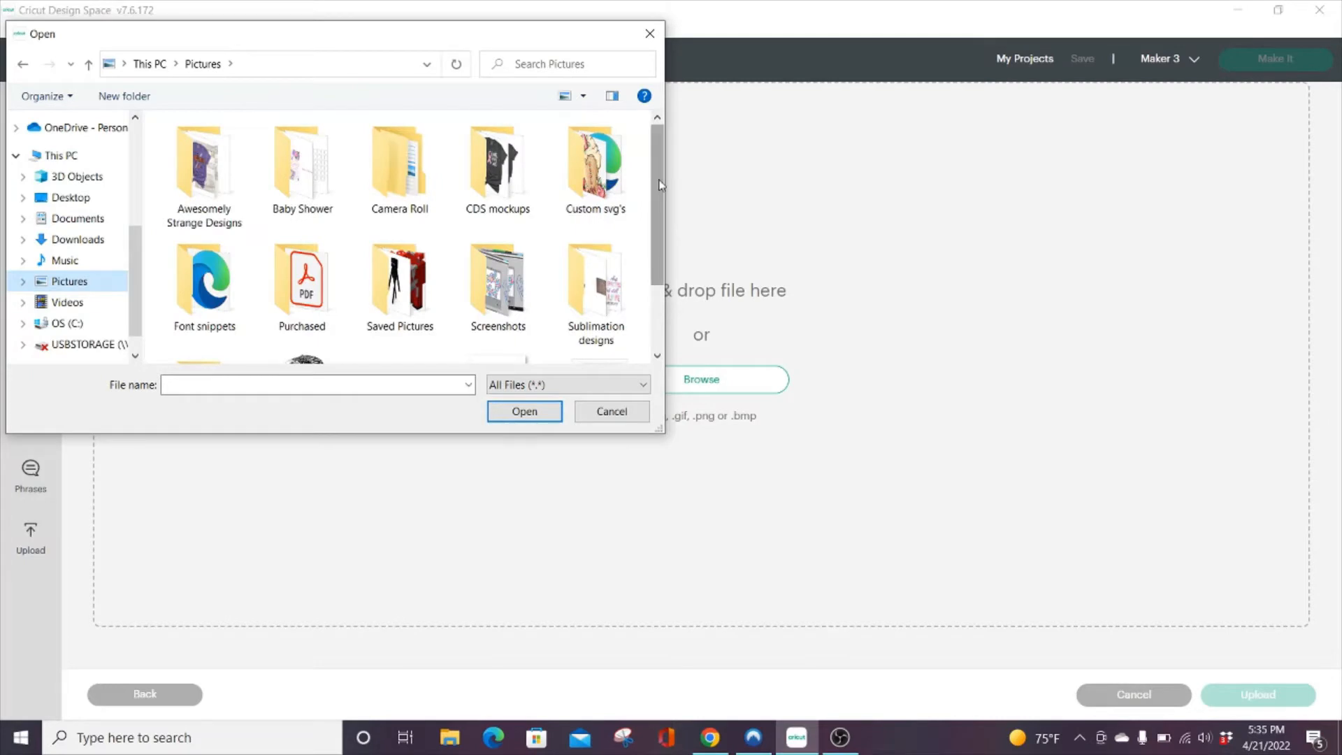
scroll(489, 231, down, 1)
double_click(311, 226)
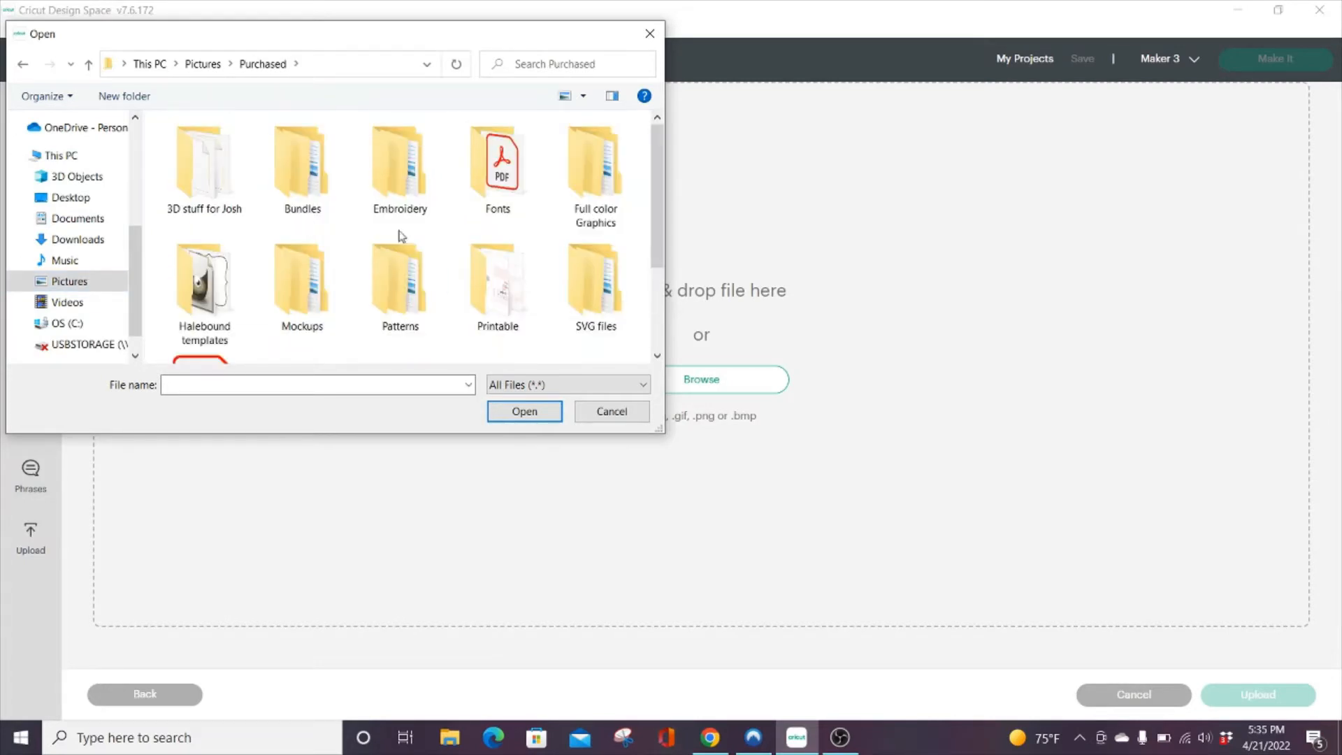
double_click(404, 281)
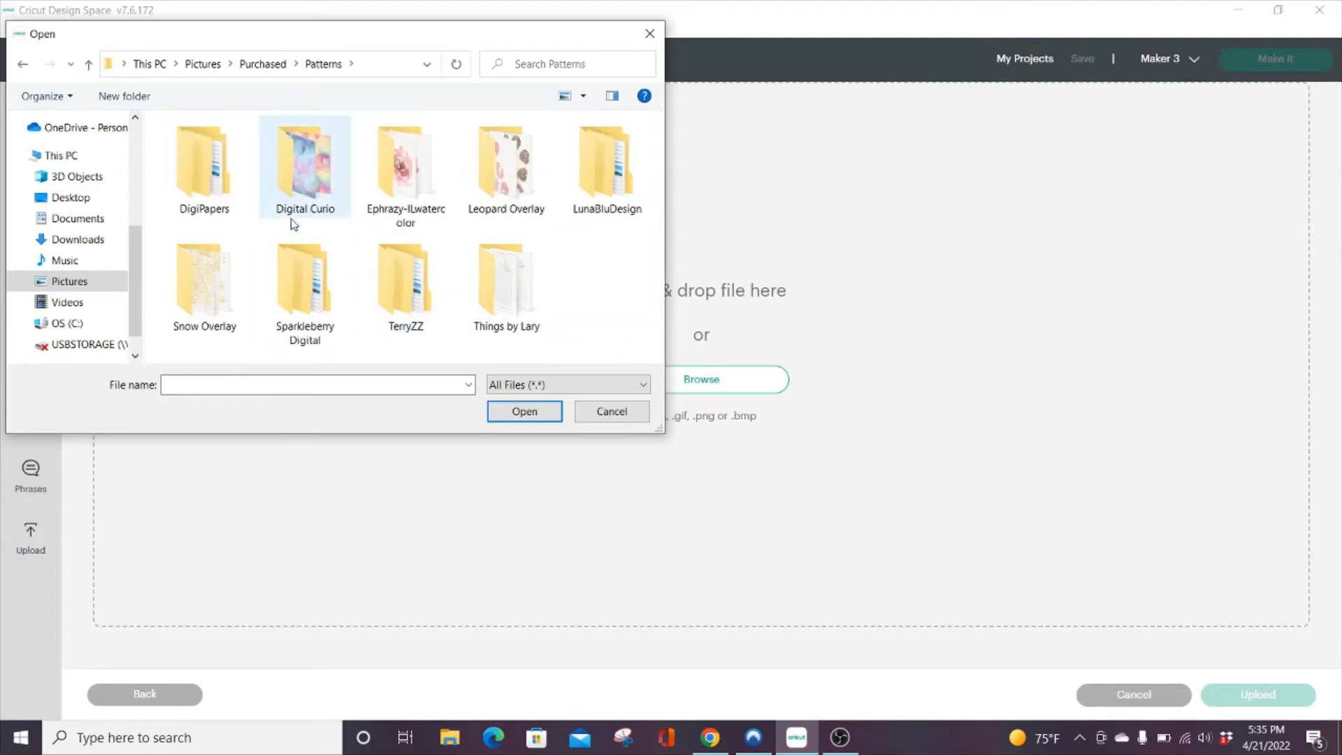
double_click(309, 292)
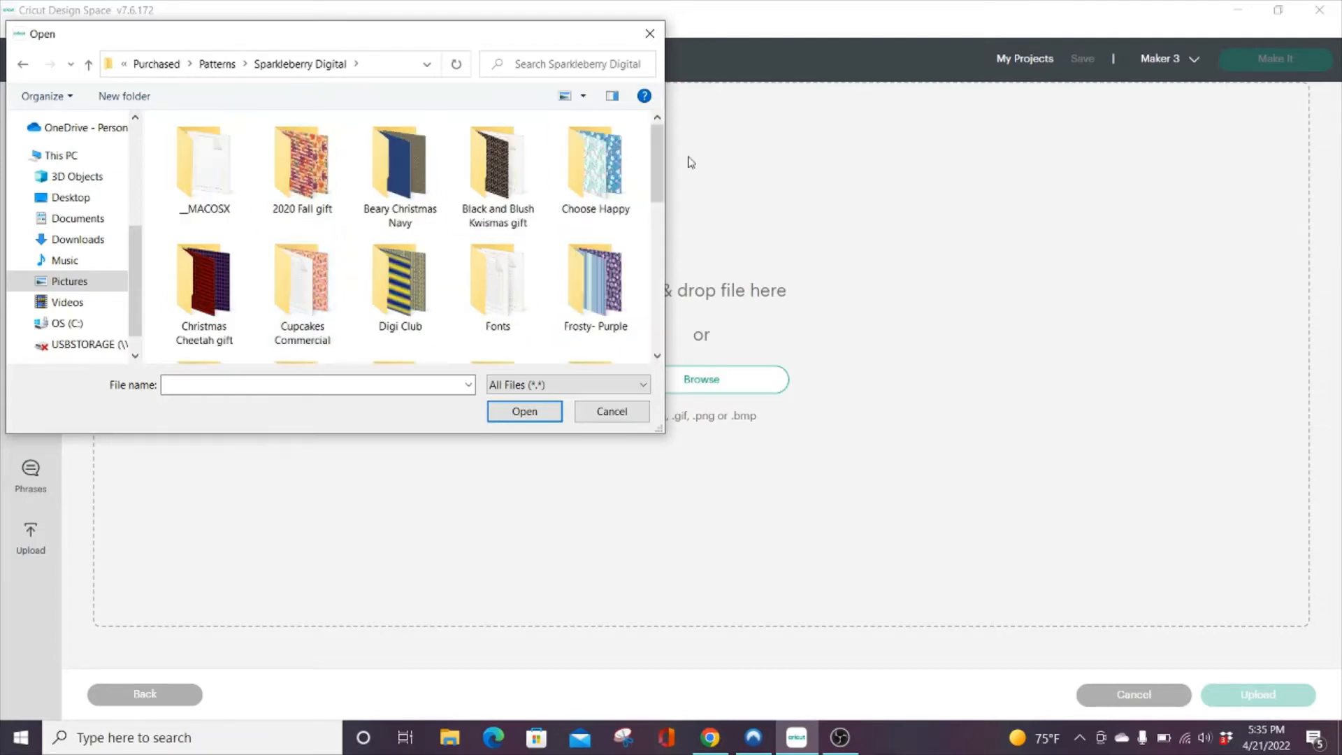
drag(664, 155, 664, 266)
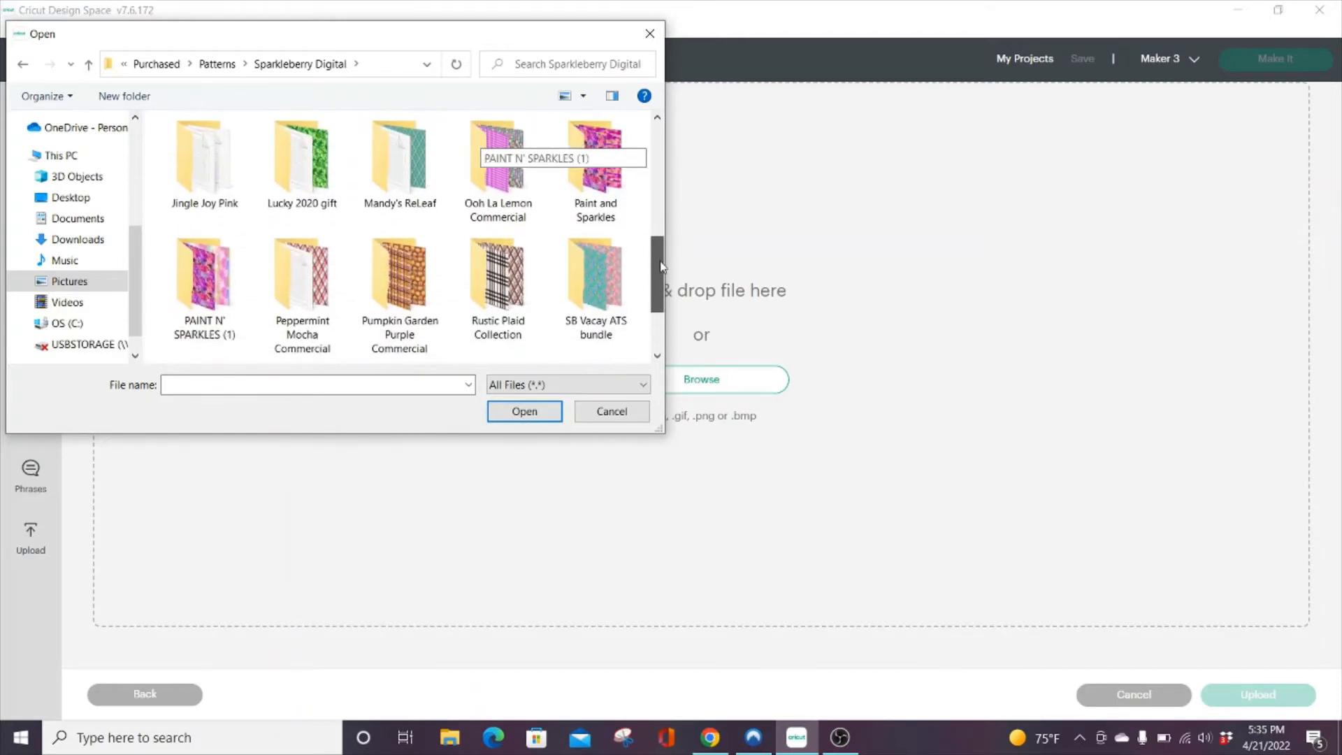
scroll(600, 218, down, 2)
double_click(600, 217)
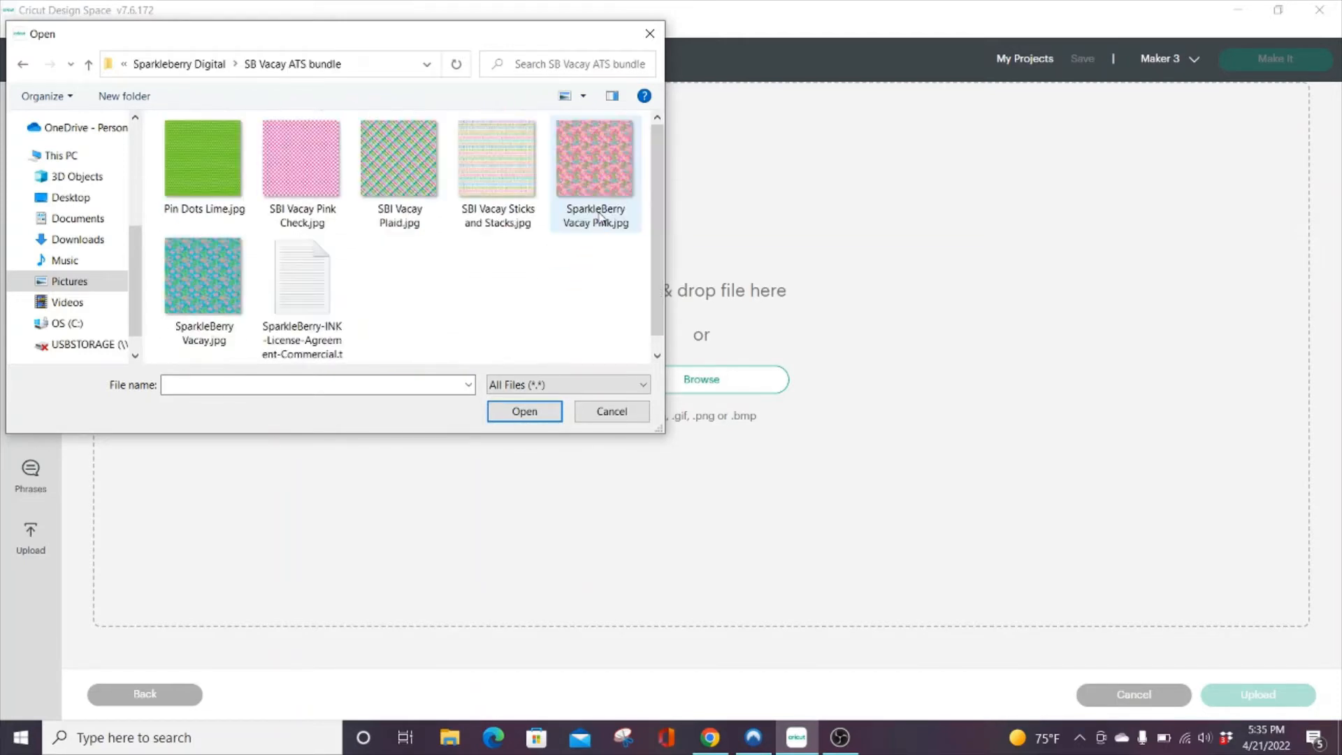
- Upload SparkleBerry Vacay.jpg as a pattern fill and return to the blank canvas
click(219, 296)
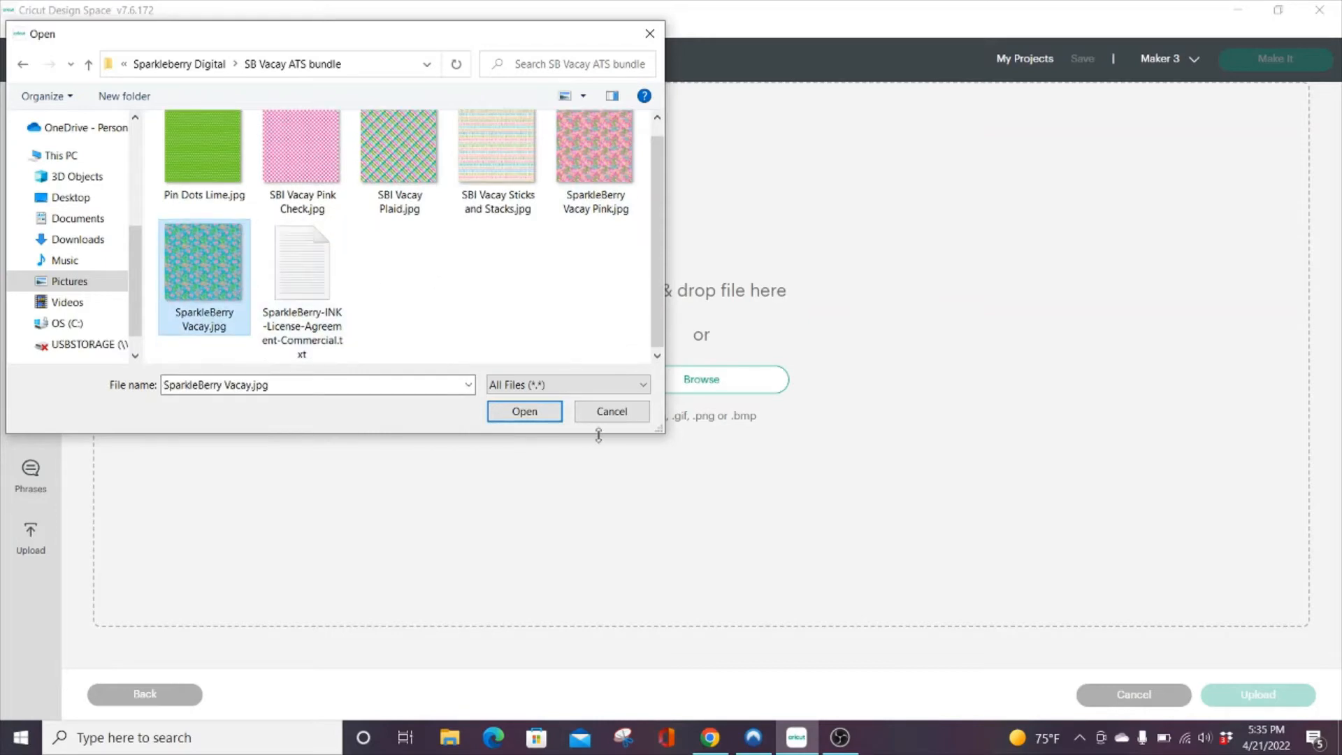
click(524, 411)
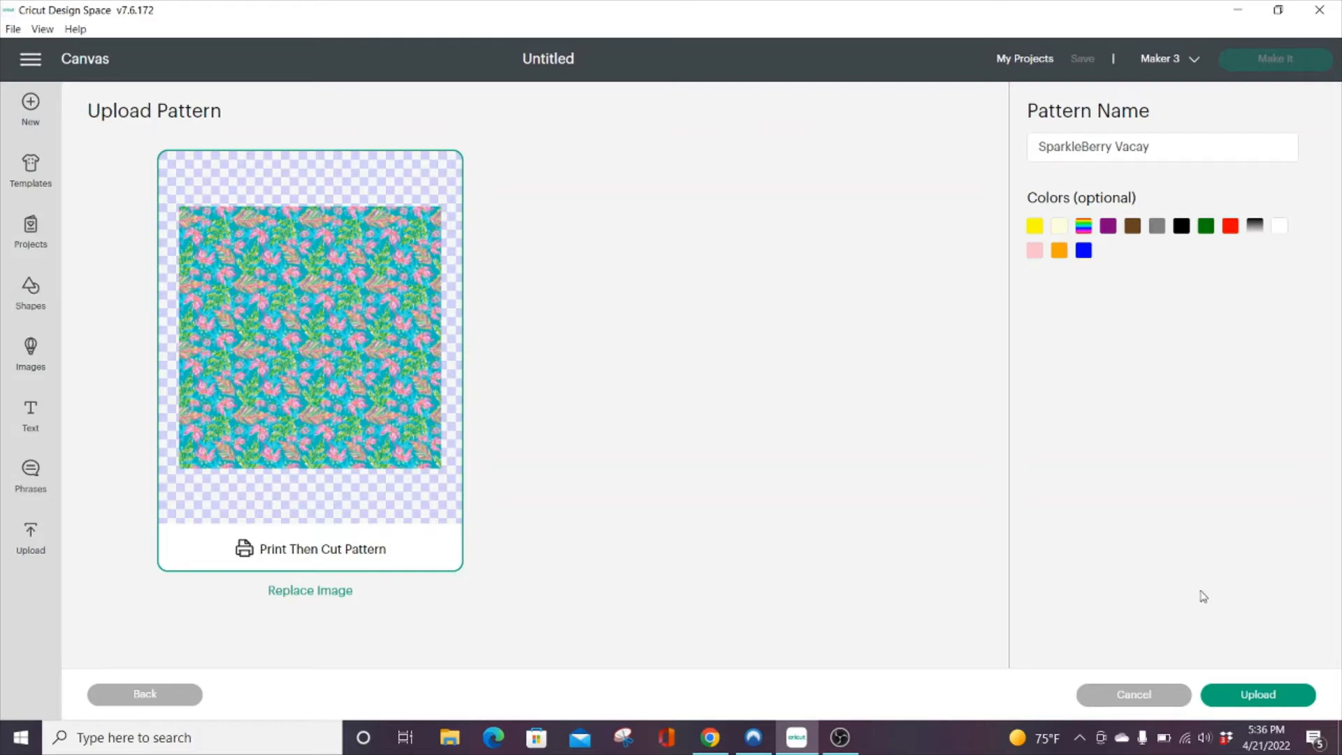
click(1249, 698)
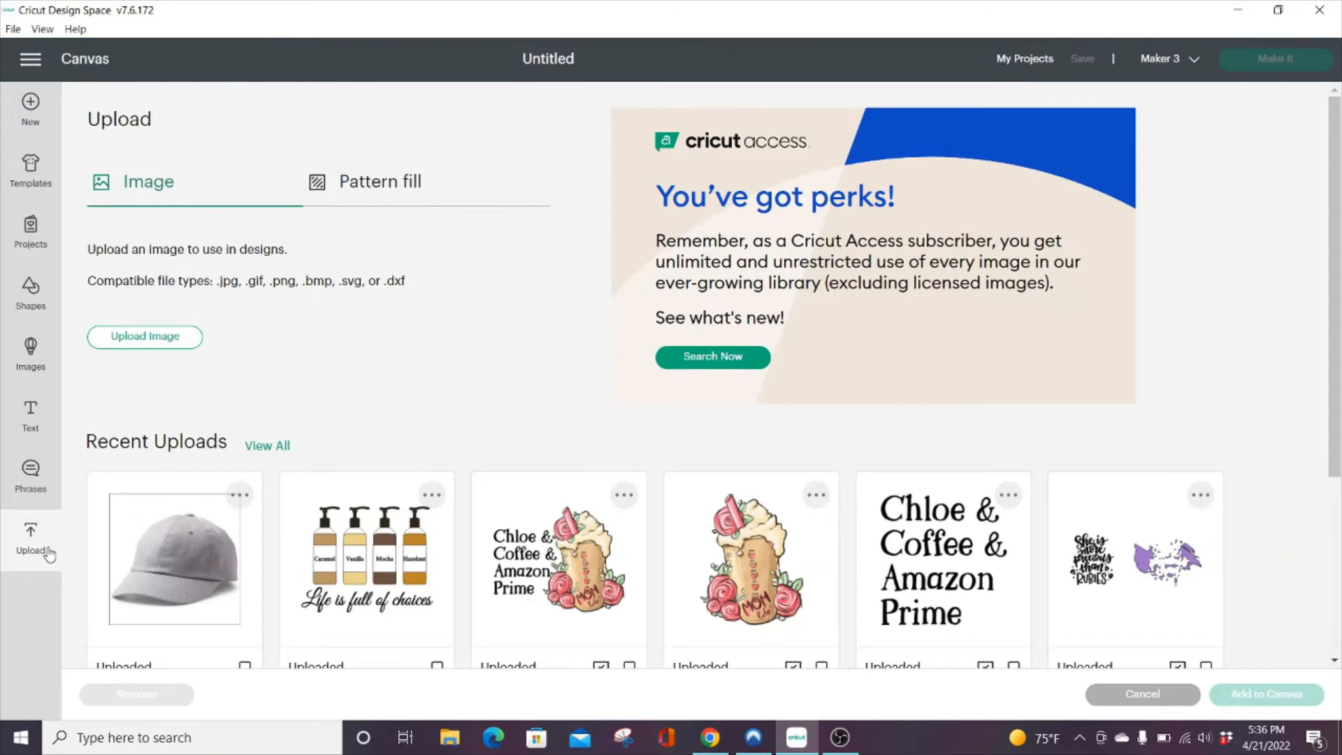
click(1176, 711)
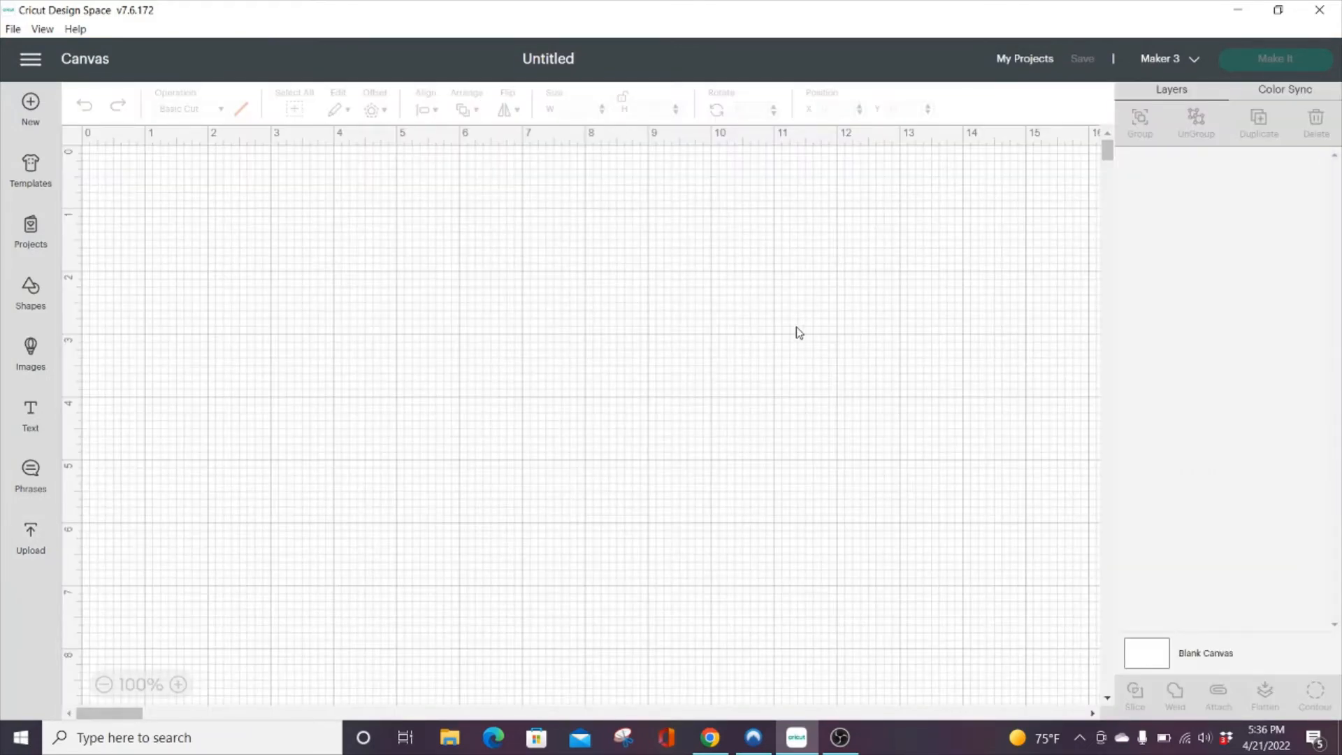
- Add the text "Yay Pattern!" and move it toward the middle of the canvas, at about X 4.4, Y 4.85
click(31, 413)
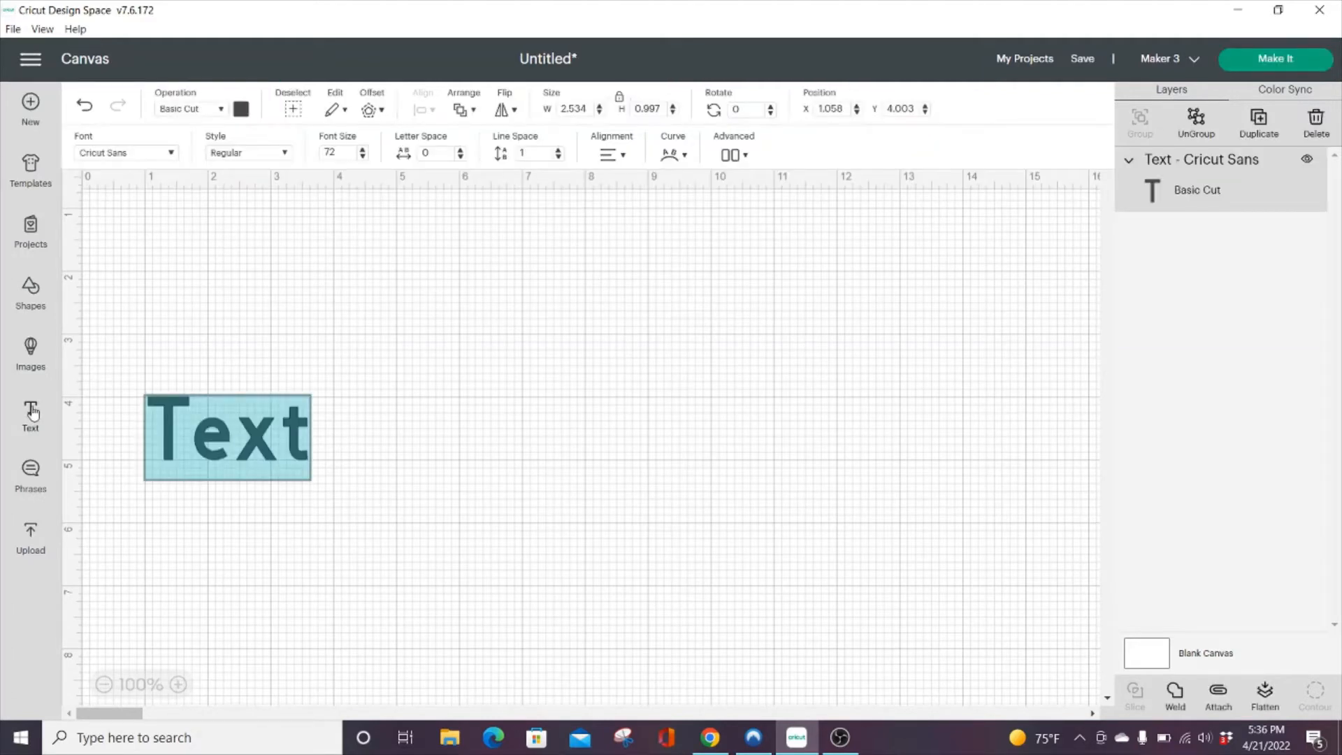
text(Yay)
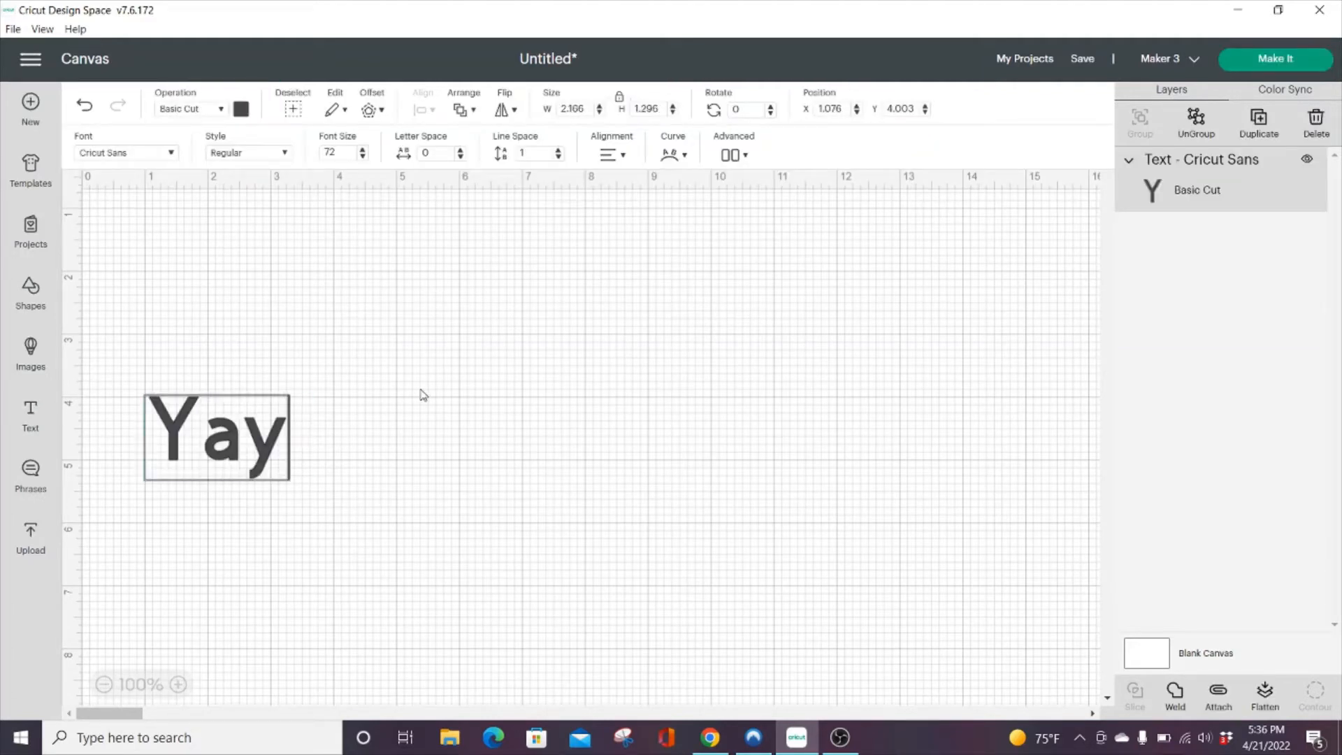
text( Pat)
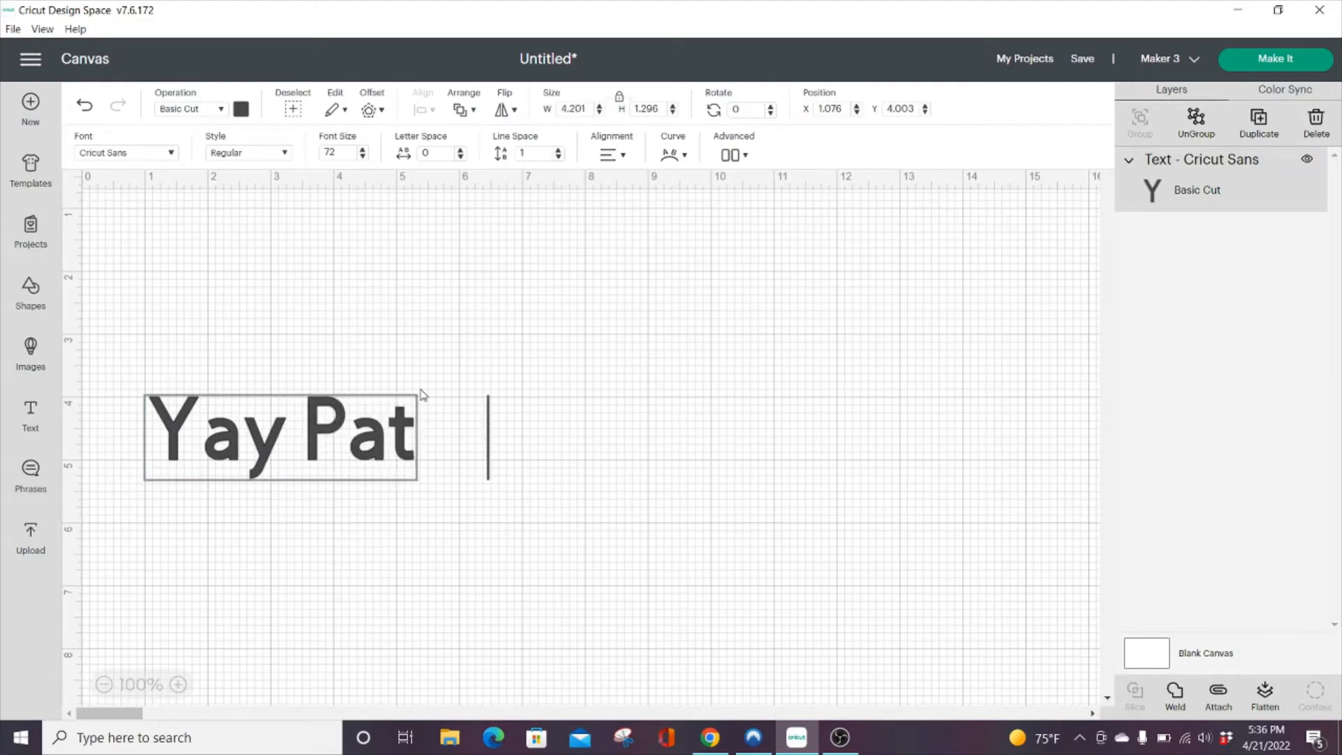
text(tern!)
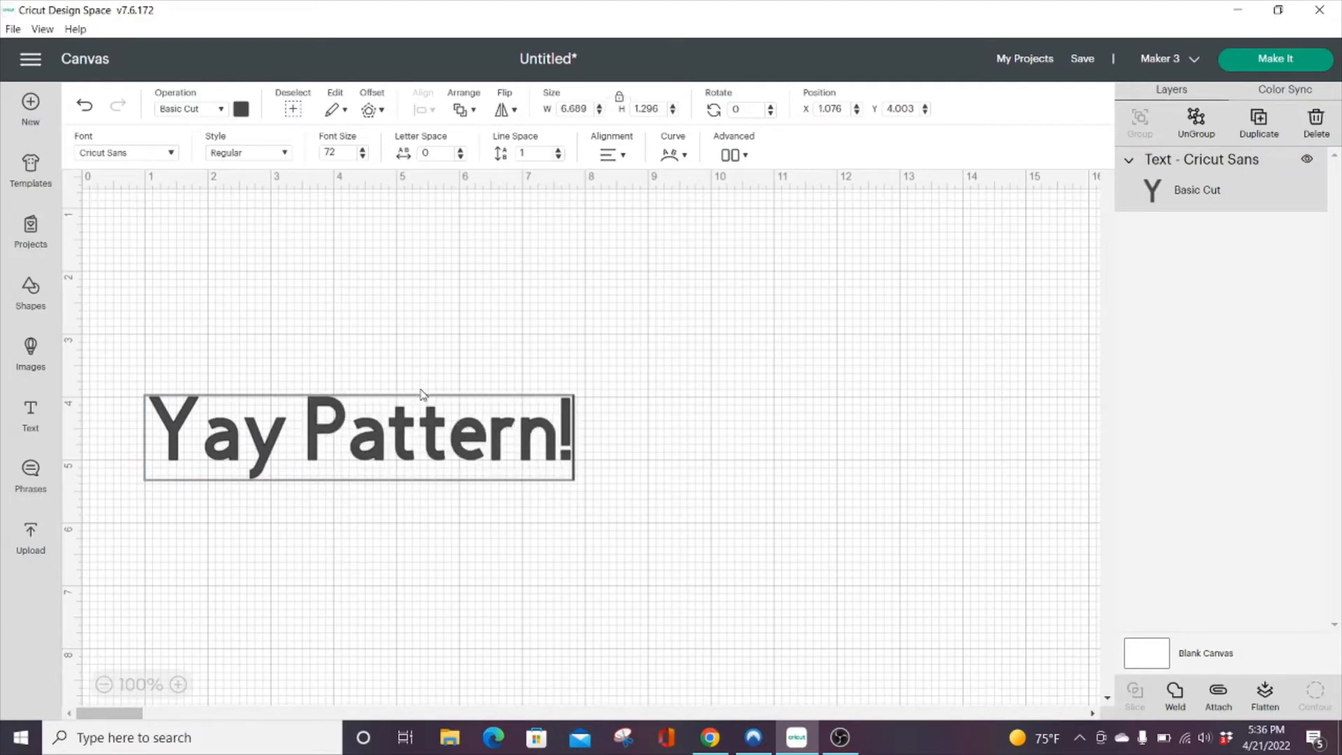
click(451, 523)
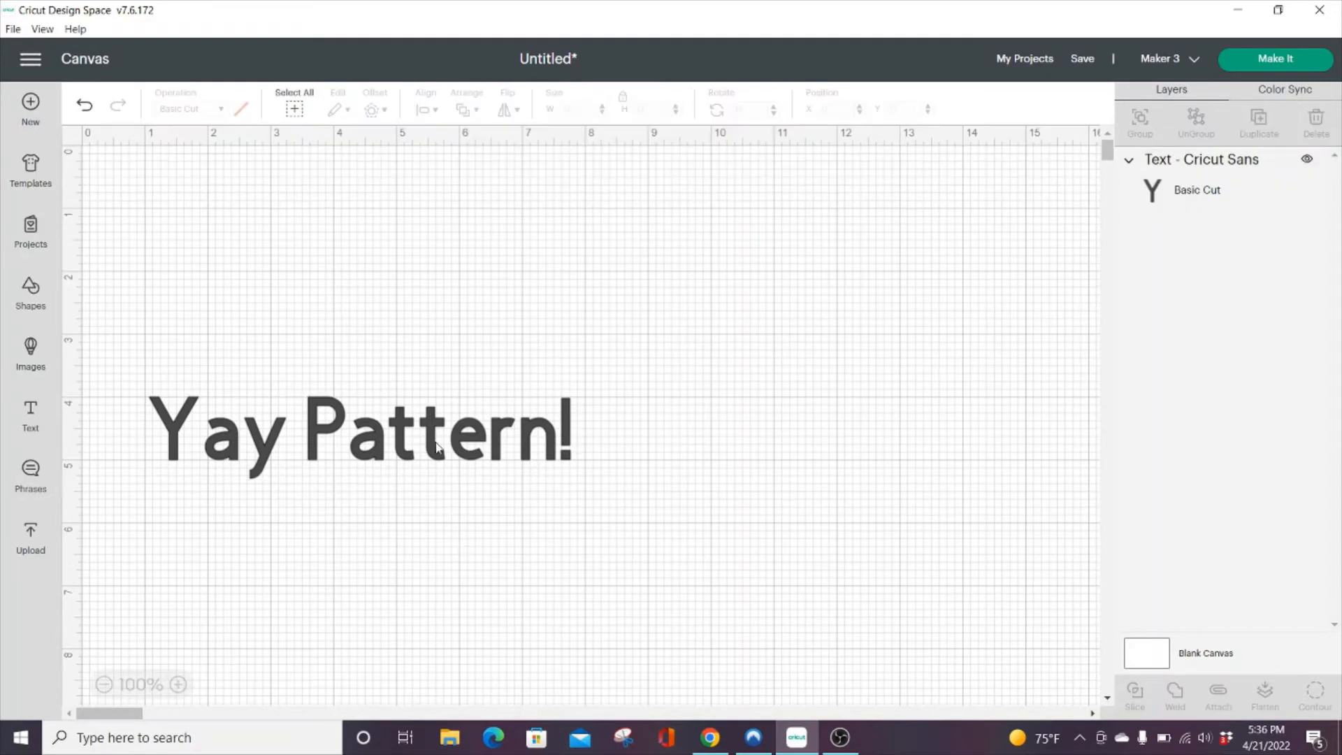
drag(436, 447, 647, 500)
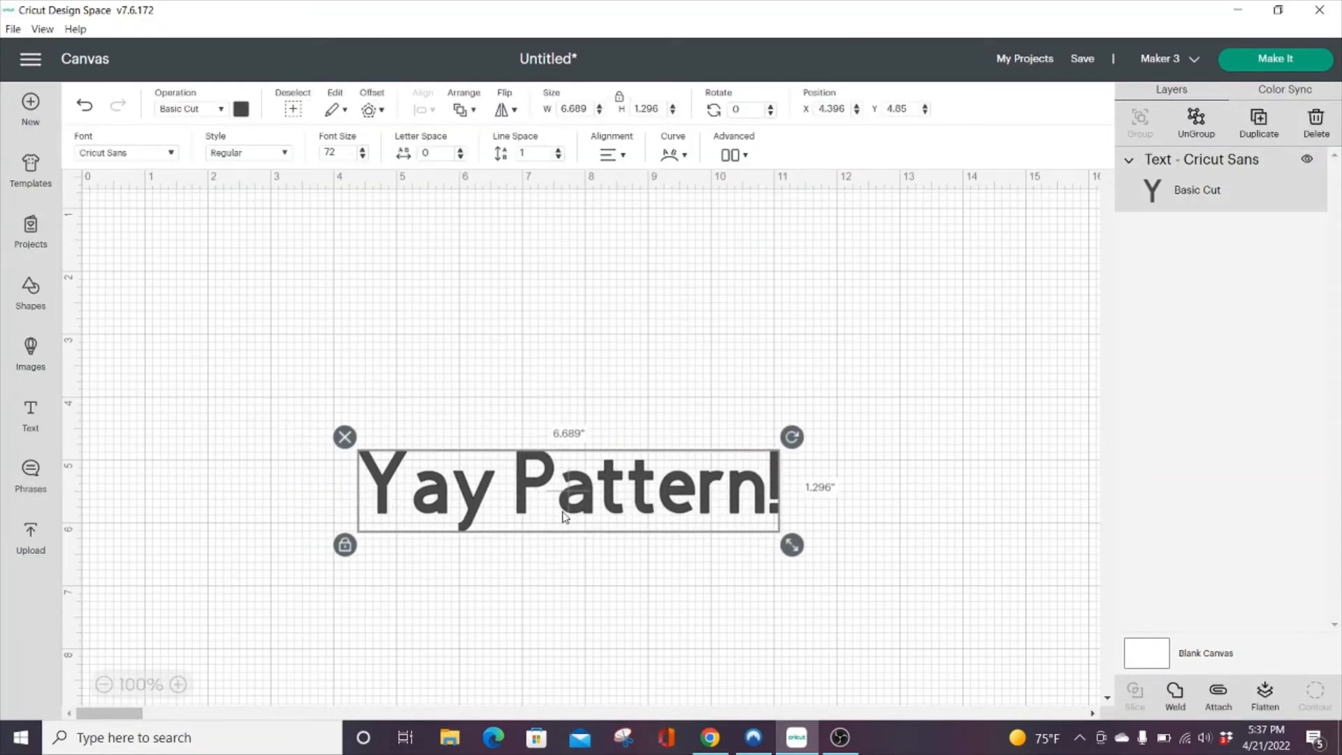
- Change the text's font to BFC Craft Table and enlarge it to about 12 inches wide
click(171, 153)
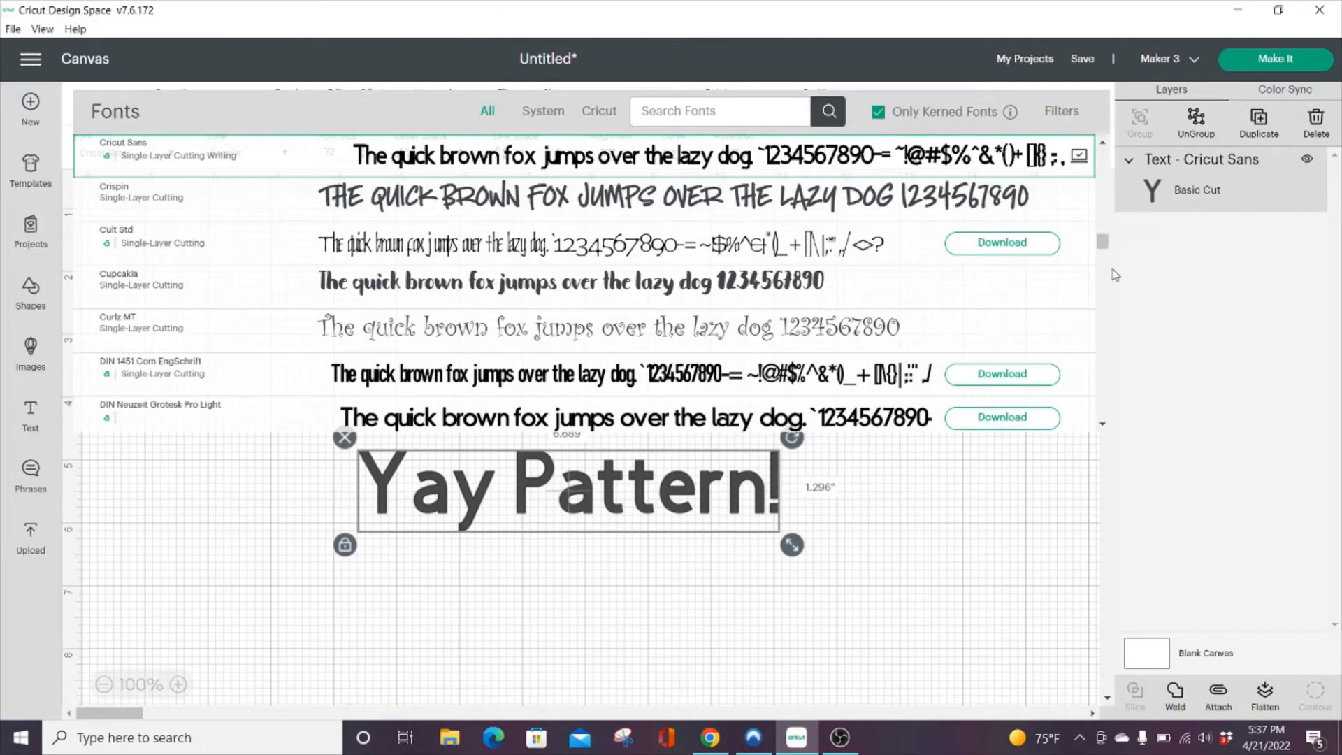
drag(1102, 241, 1090, 181)
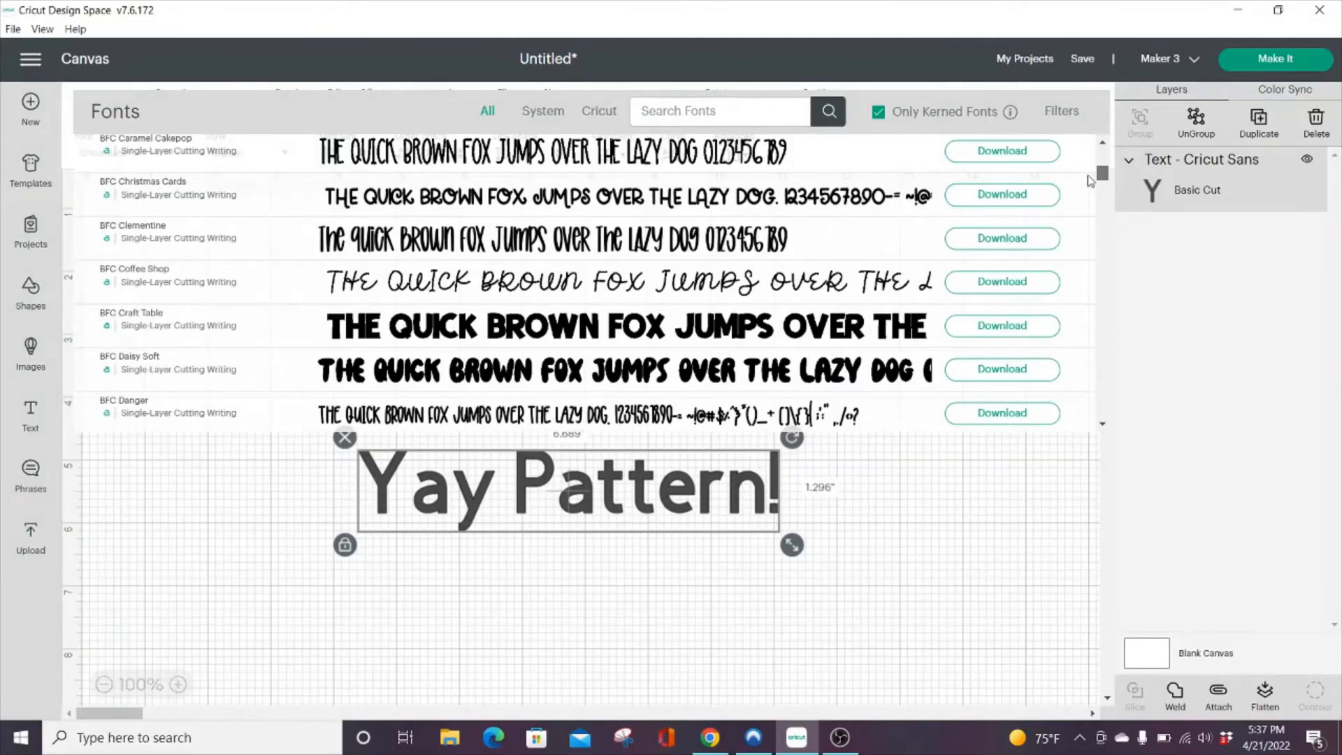
click(827, 336)
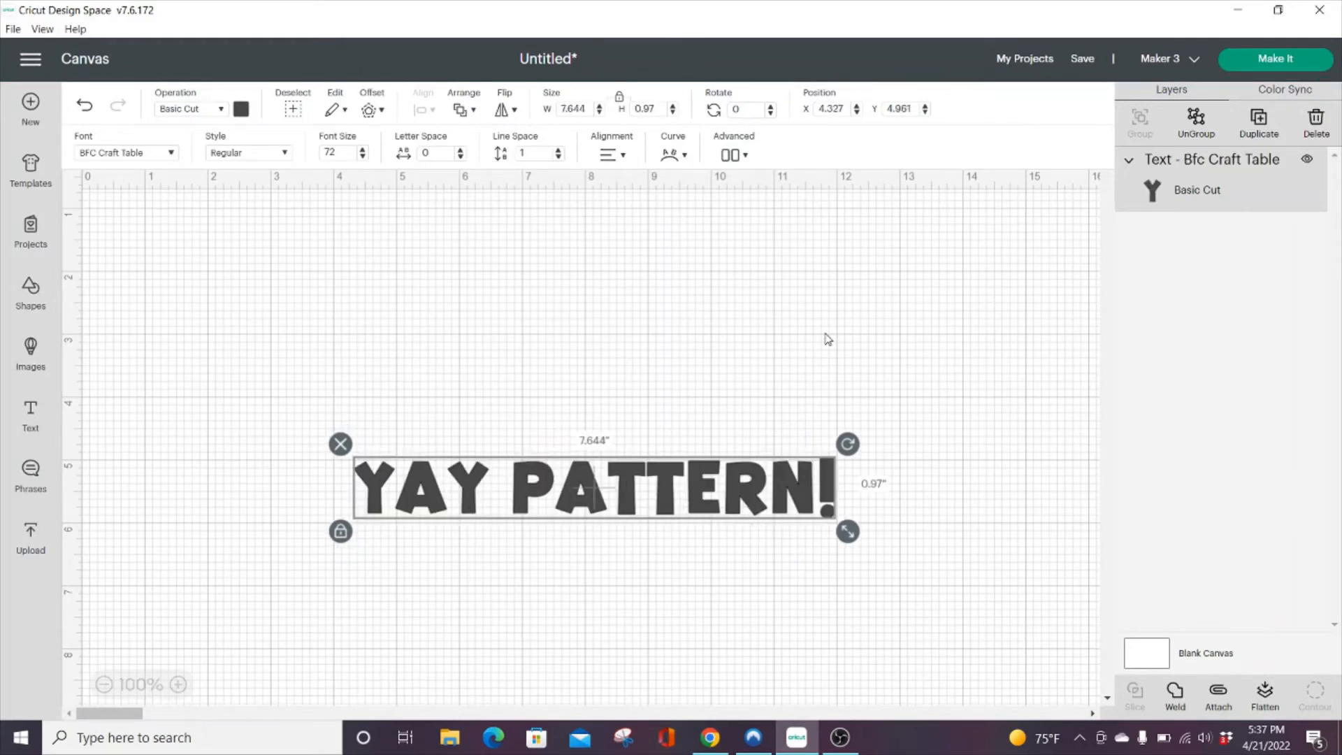
drag(848, 533, 842, 430)
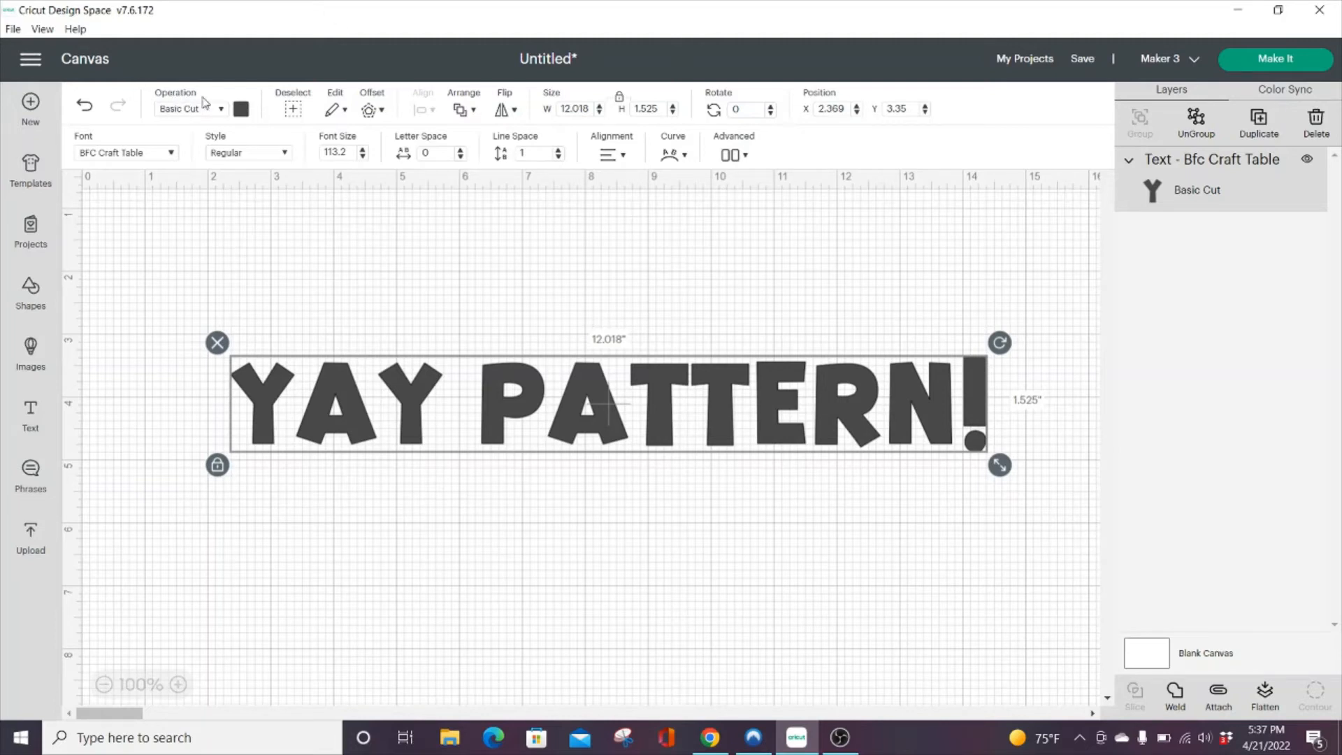
- Set the text's operation to standard Print Then Cut and its print type to Pattern
click(220, 112)
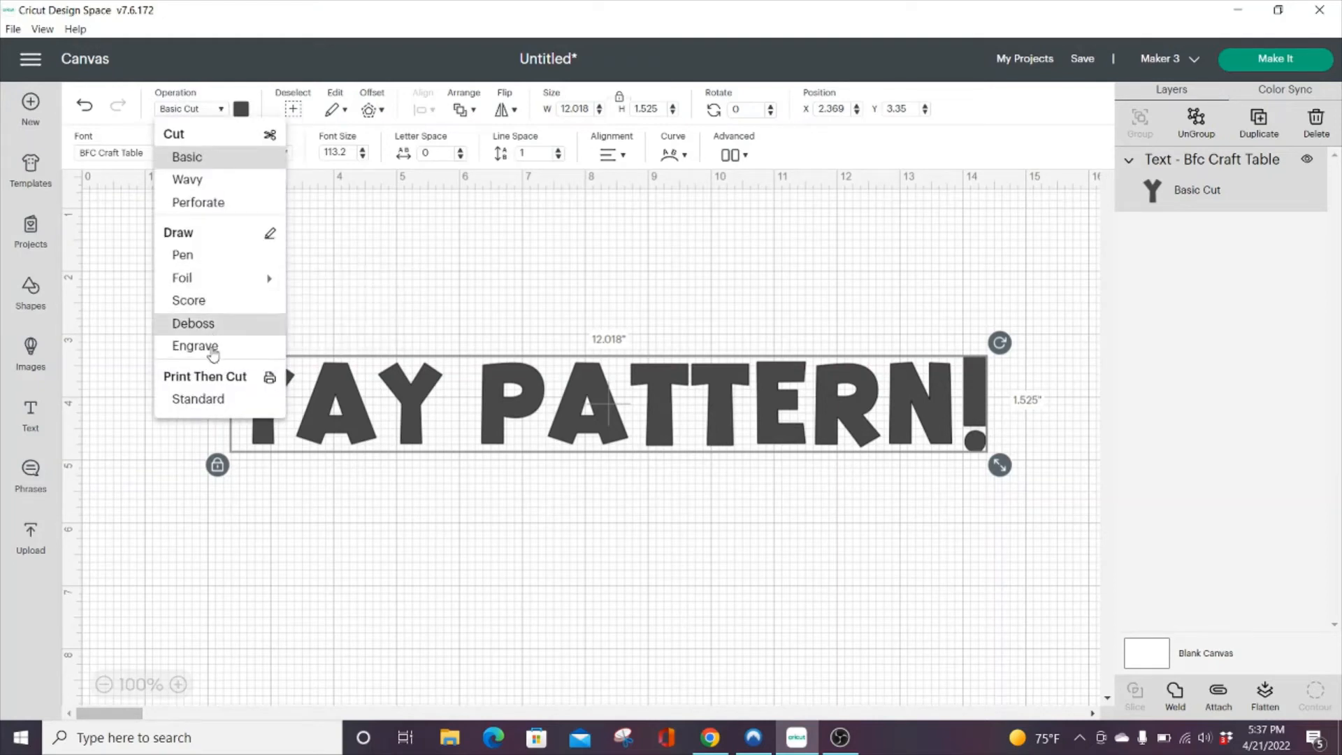
click(199, 398)
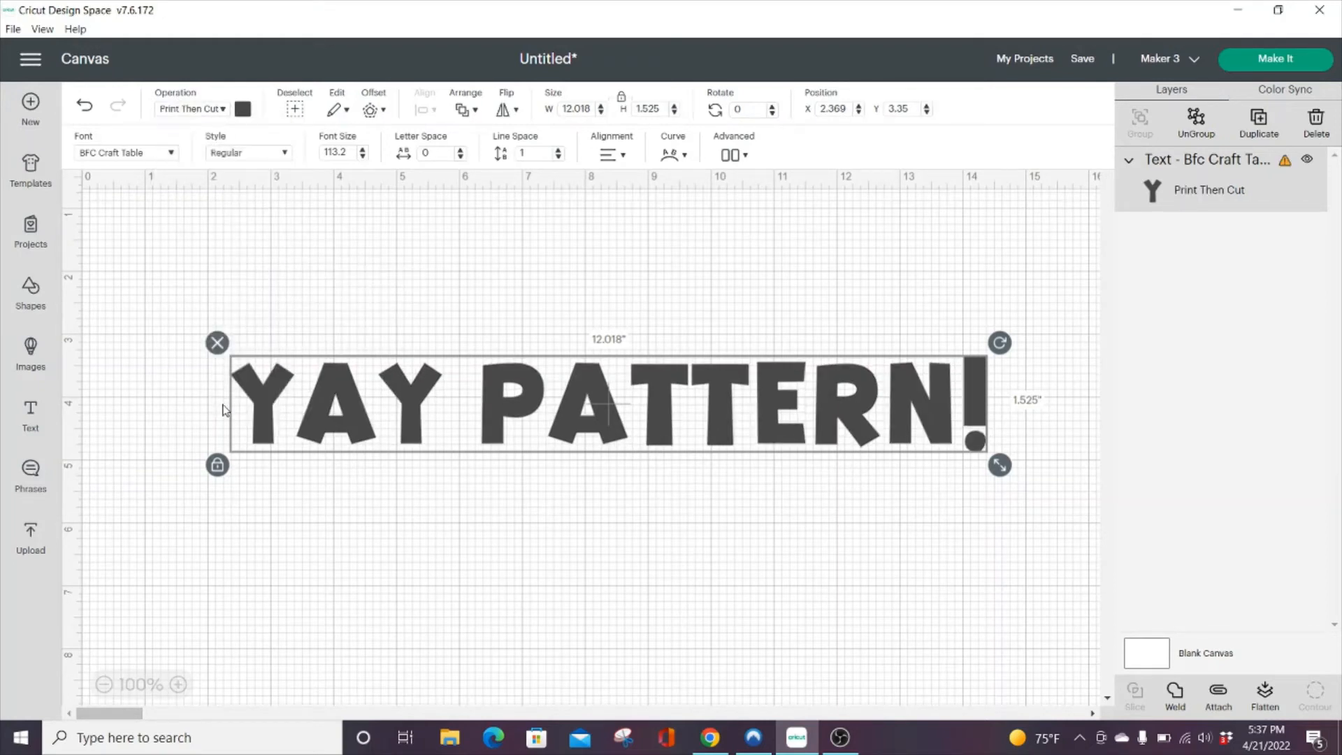
click(241, 113)
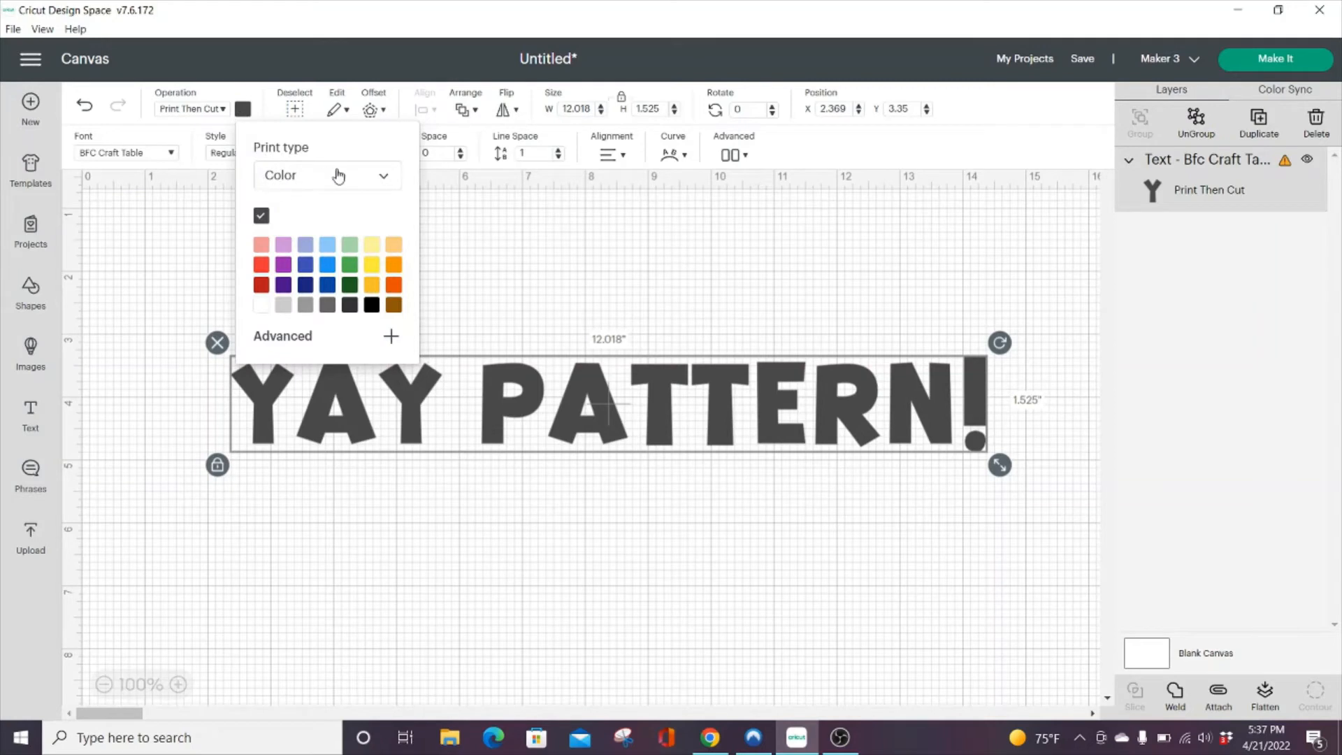
click(389, 183)
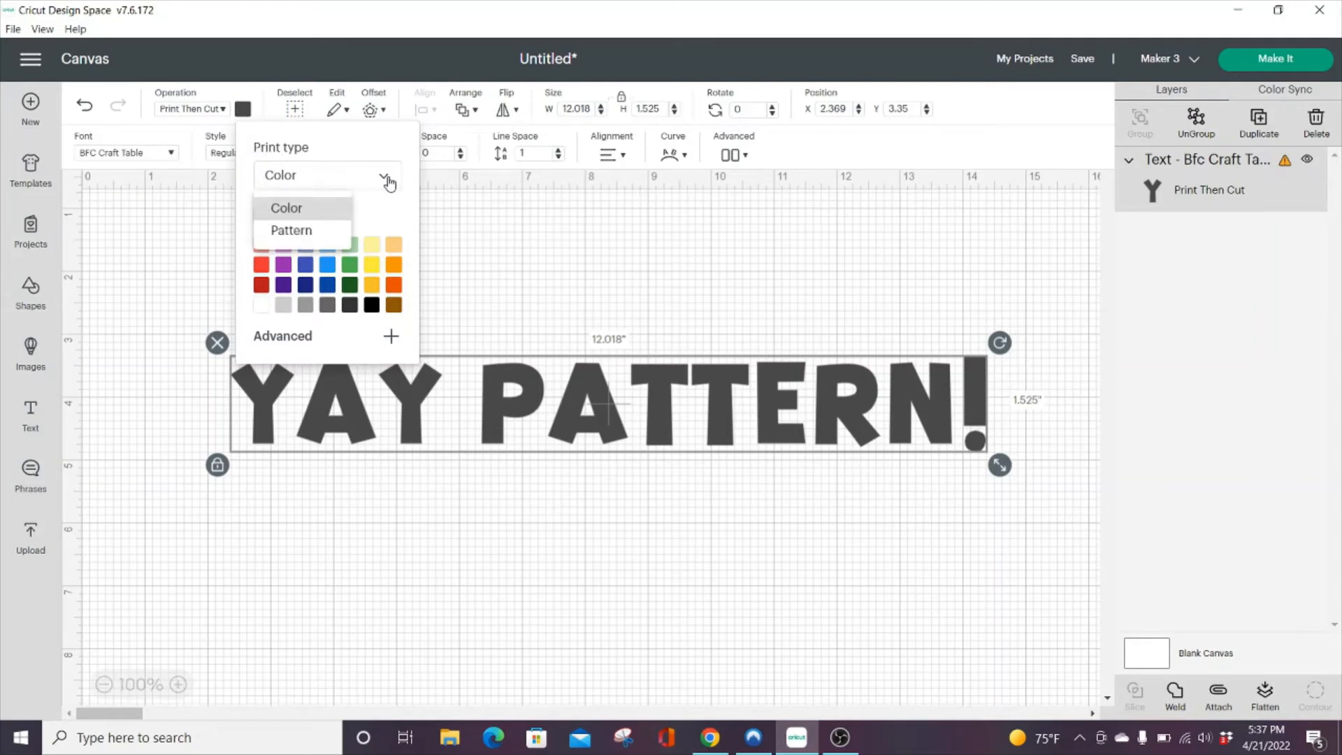
click(313, 231)
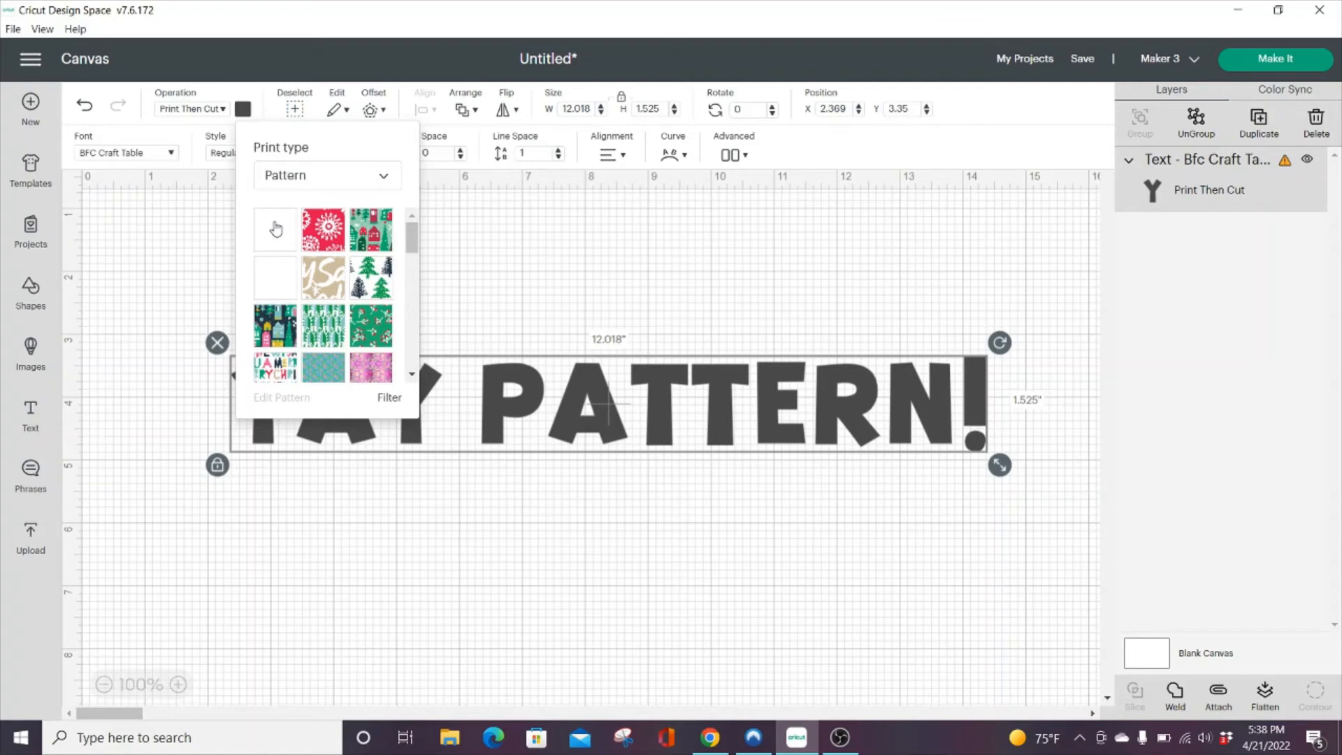
- Show the pattern color filters and fill the "Yay Pattern!" text with the teal pattern
click(389, 397)
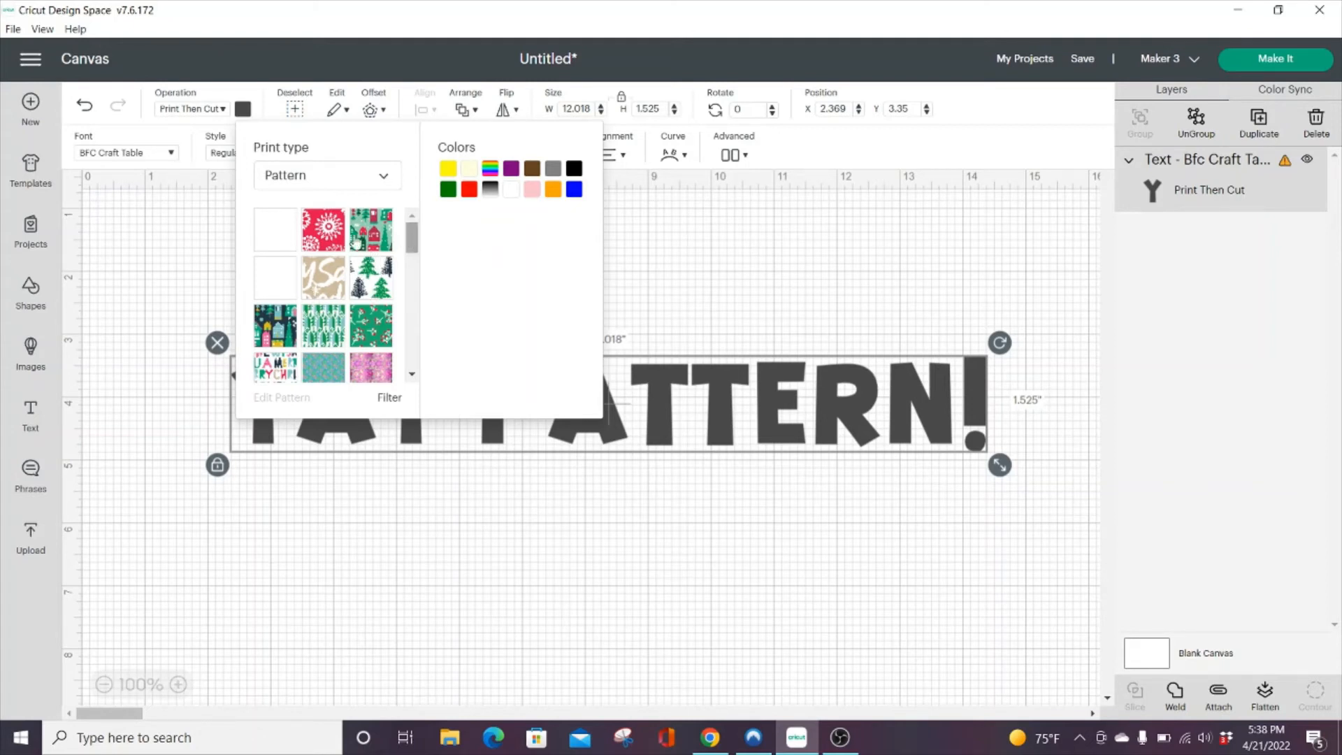
click(276, 233)
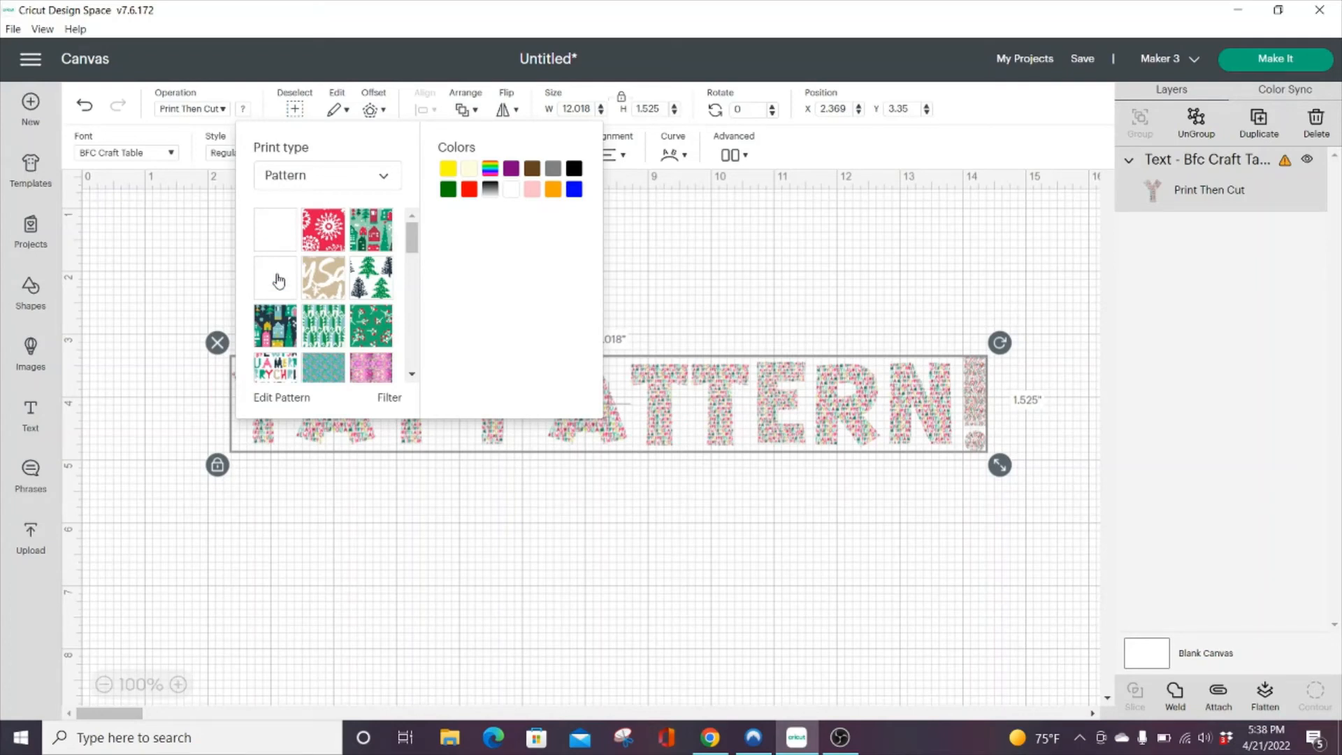
drag(414, 246, 417, 261)
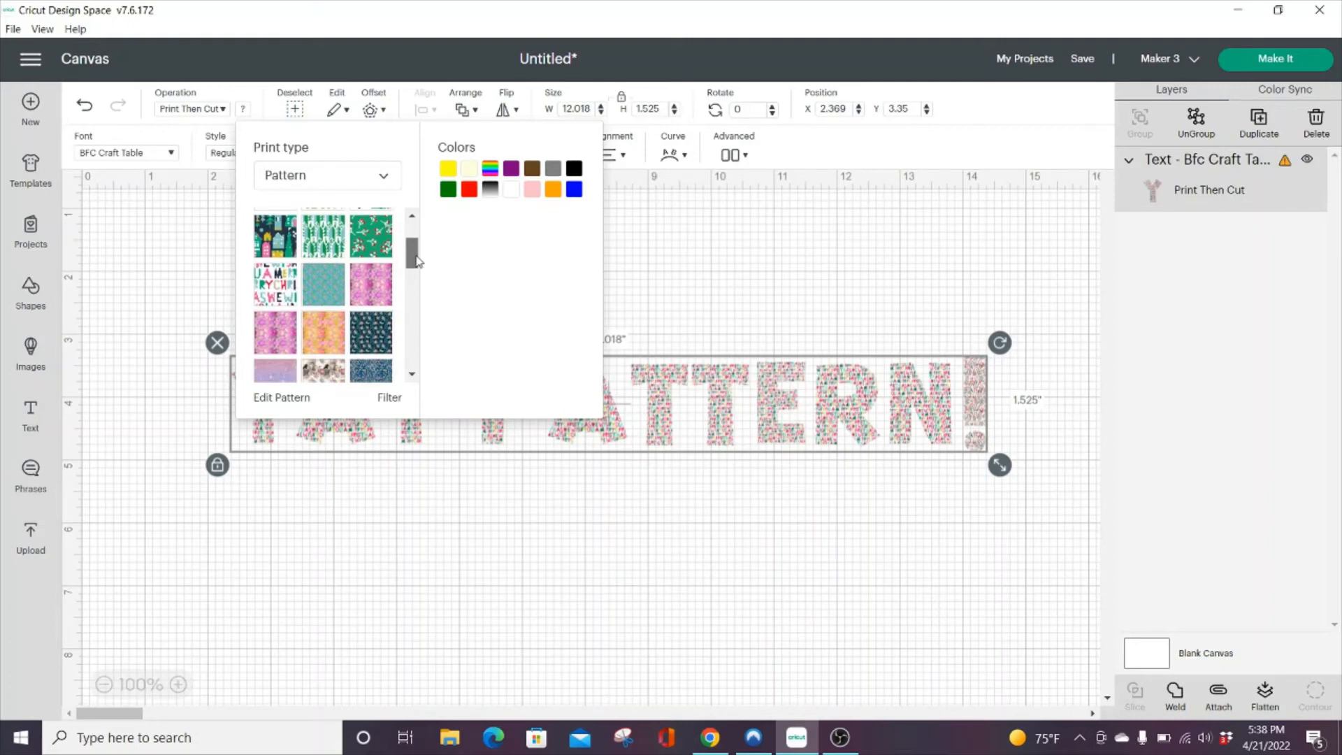
click(322, 285)
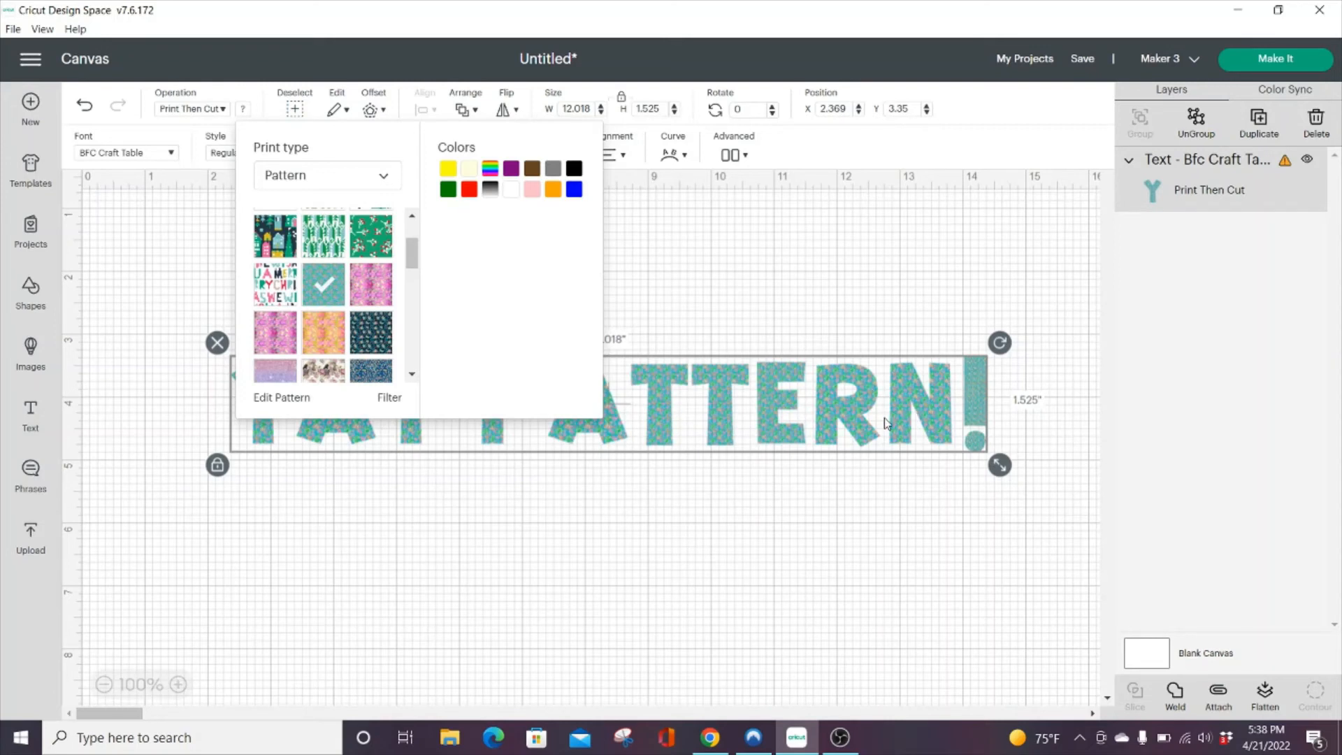
- Edit the pattern fill of the "Yay Pattern!" text and enlarge its scale to about 187
click(292, 398)
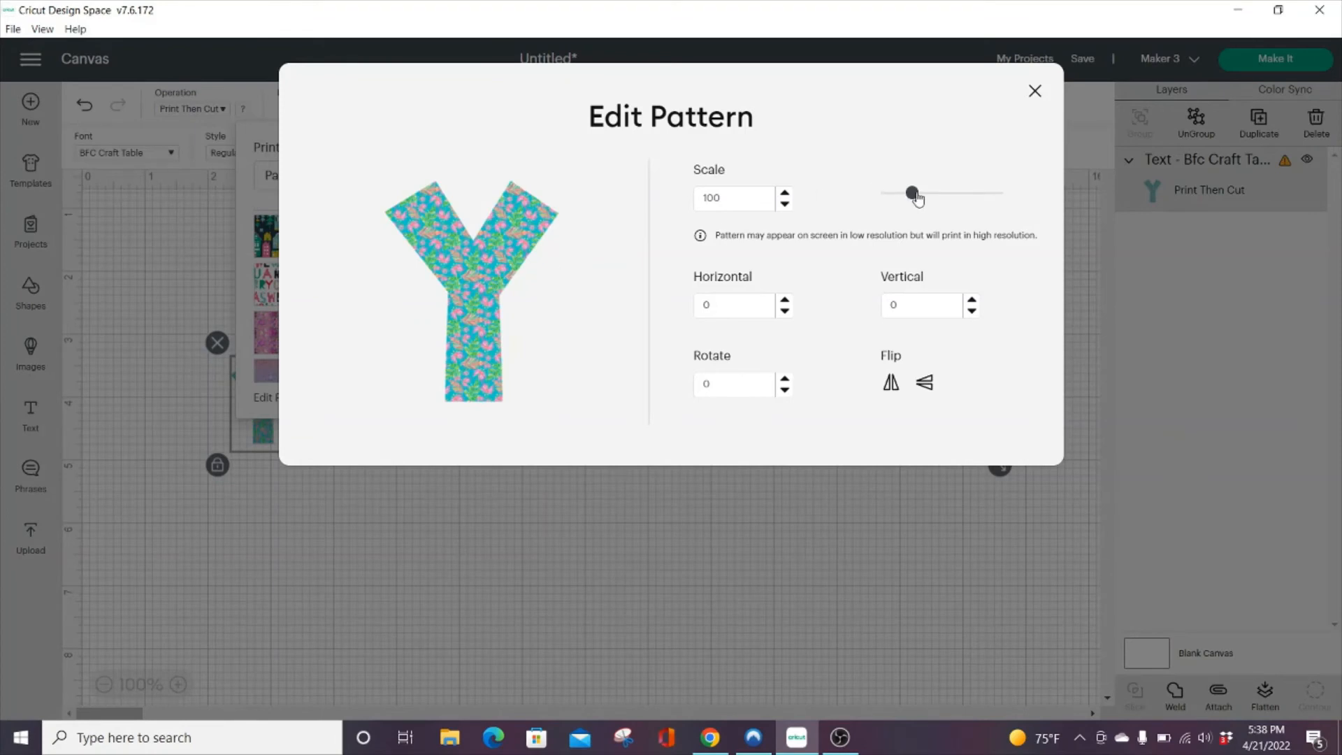
drag(918, 200, 939, 203)
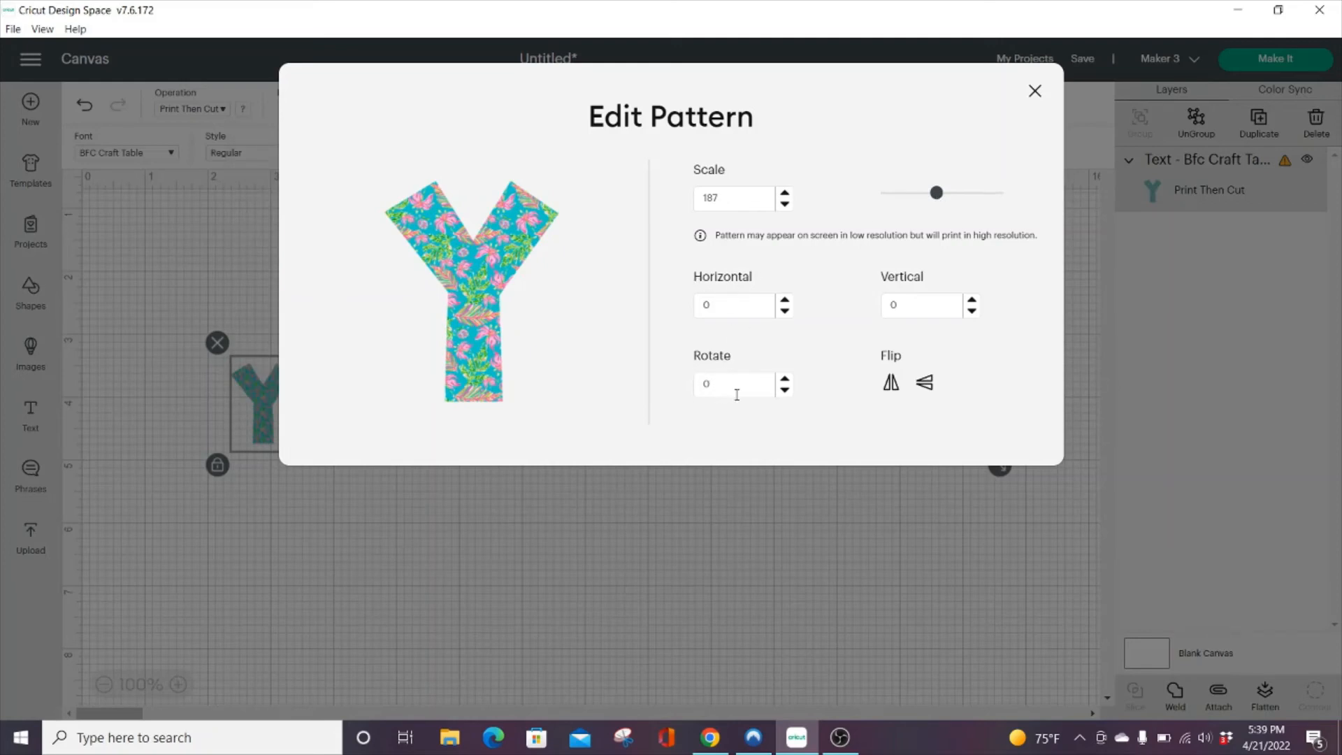
- Try rotating the pattern fill by 90 degrees and return its rotation to 0
click(704, 387)
text(9)
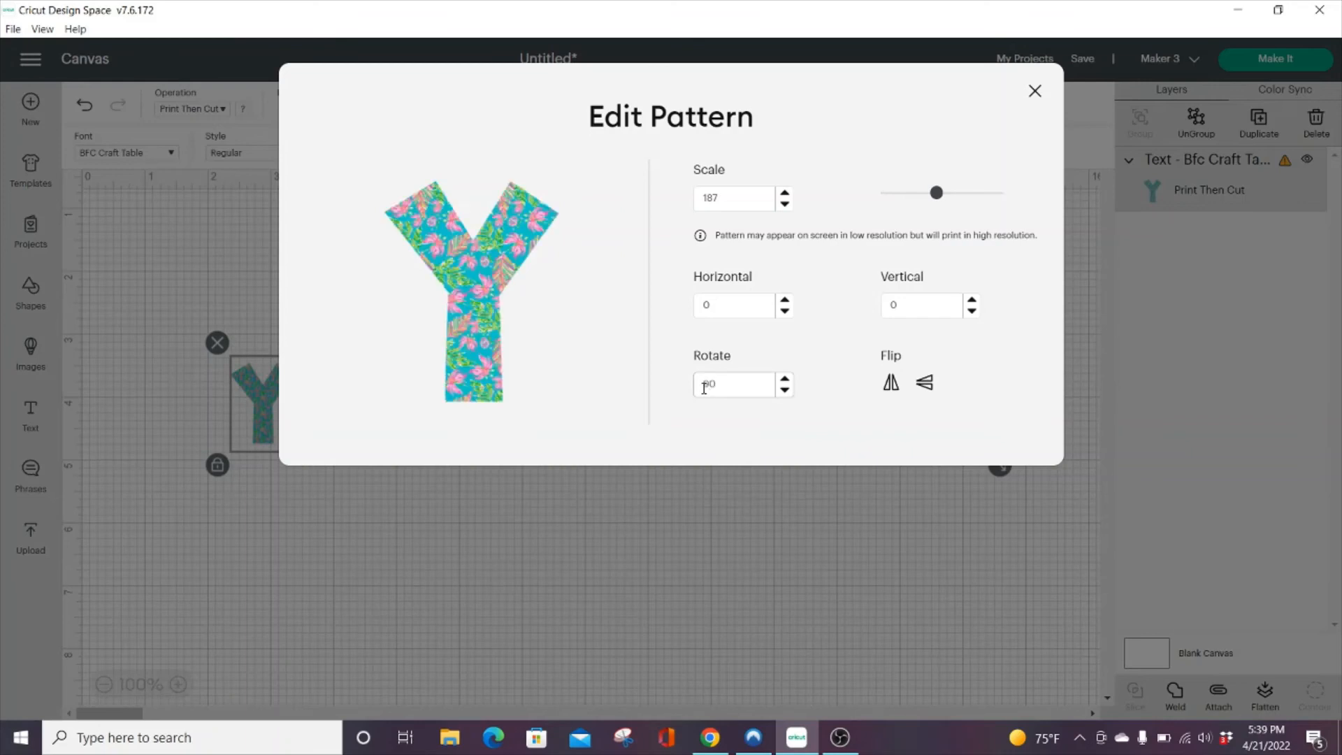
key(BackSpace)
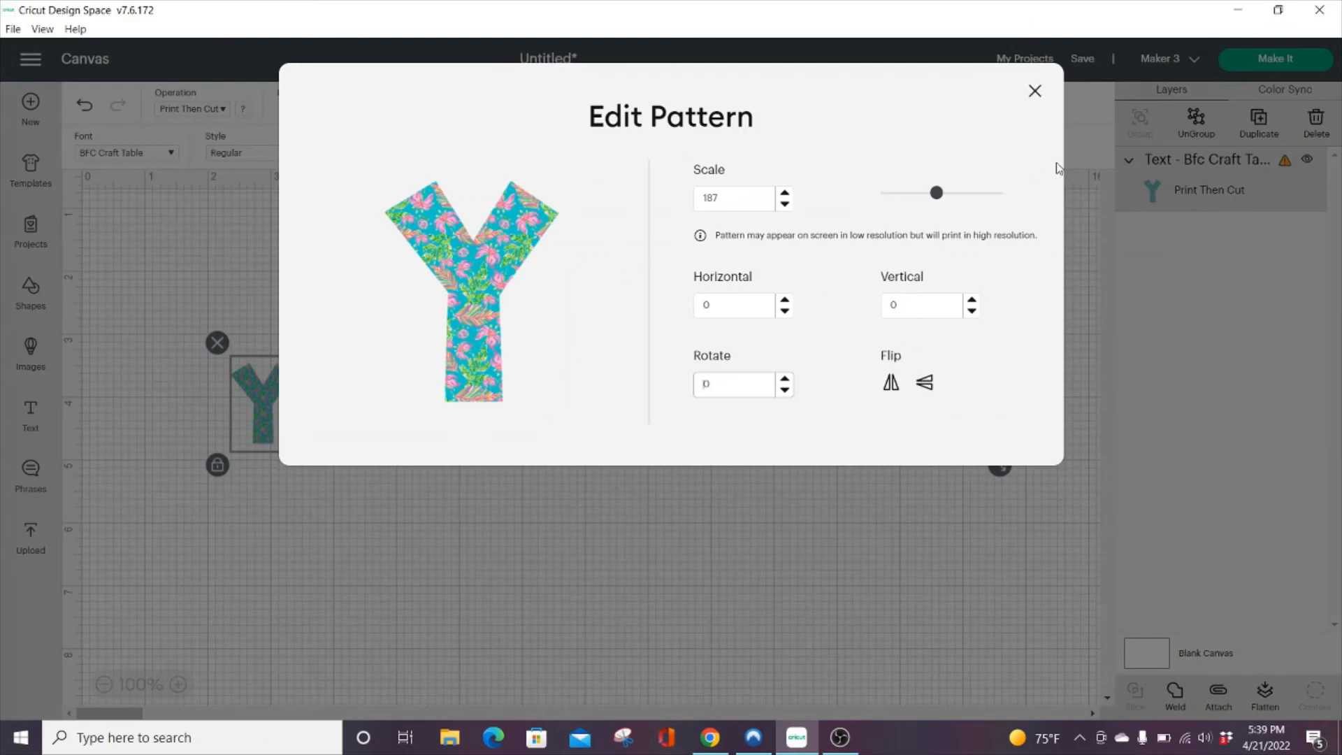
- Close the pattern editor and weld the "Yay Pattern!" letters into a single object, keeping the welded text selected
click(1035, 93)
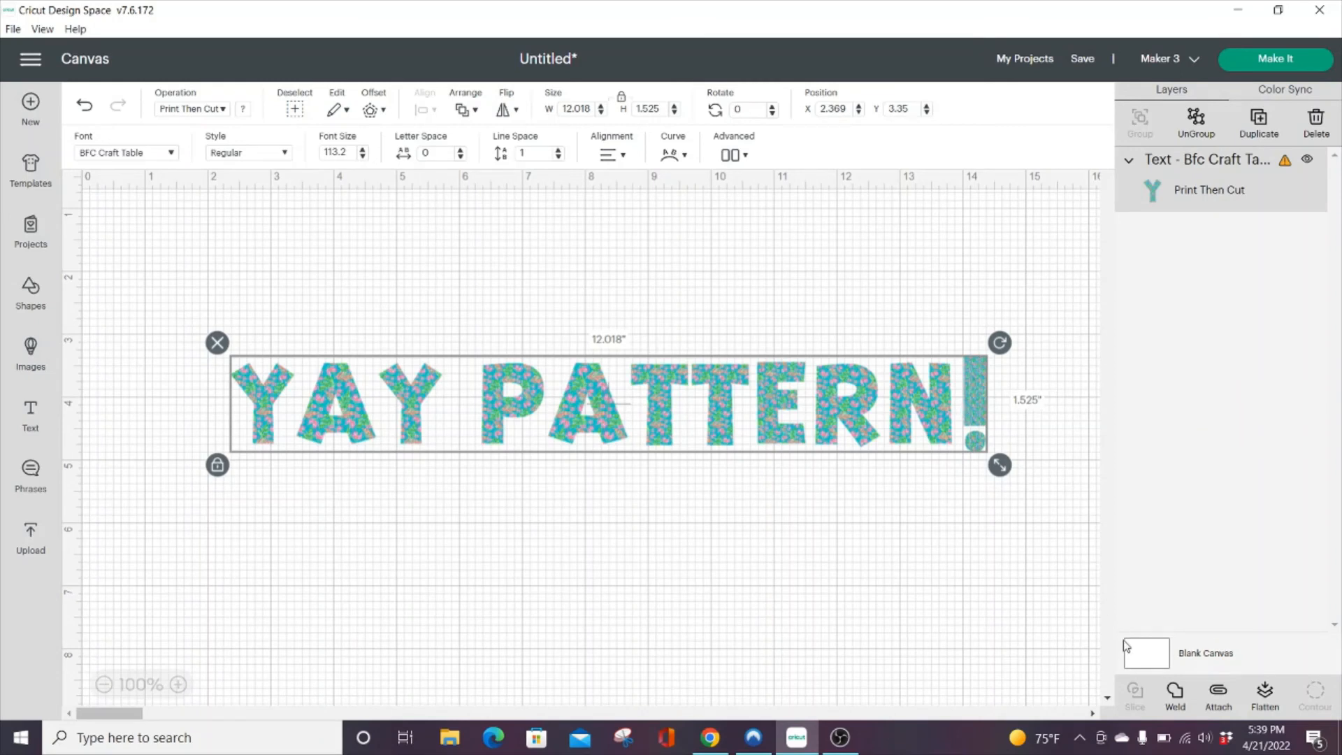
click(1174, 695)
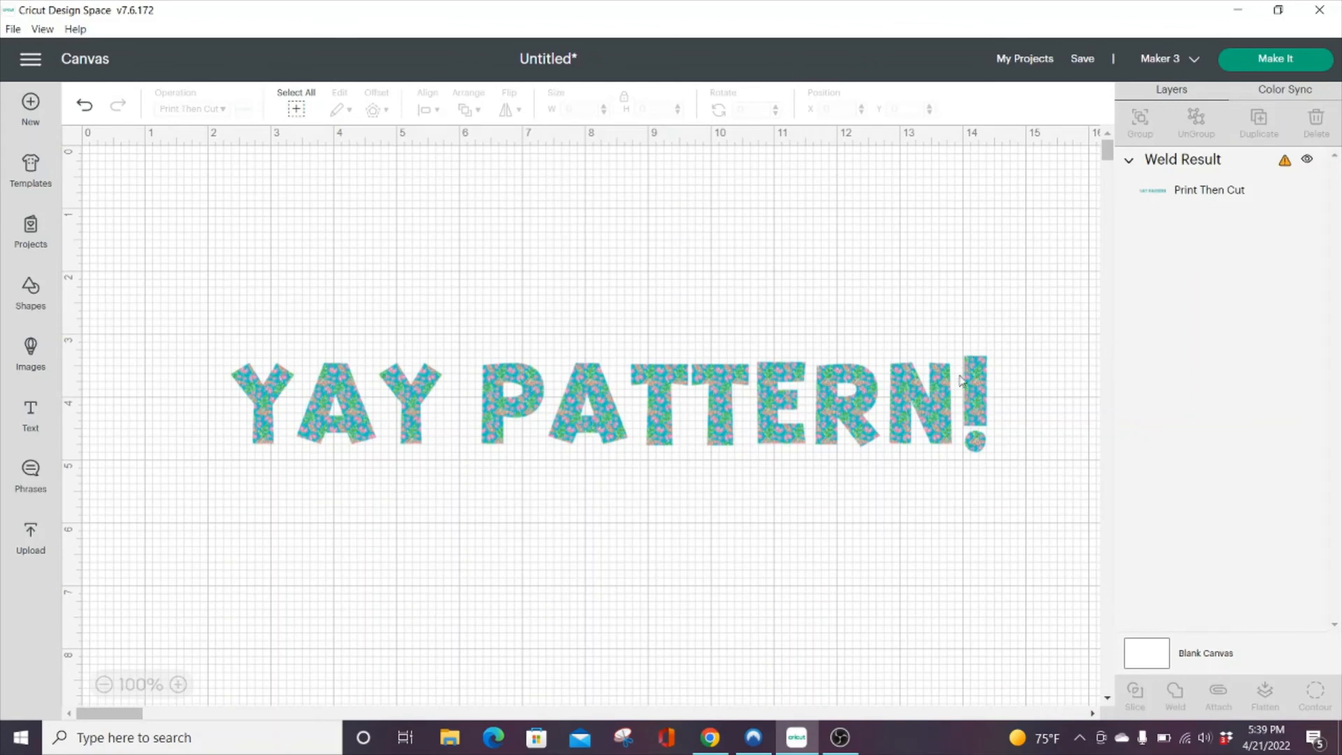
click(979, 395)
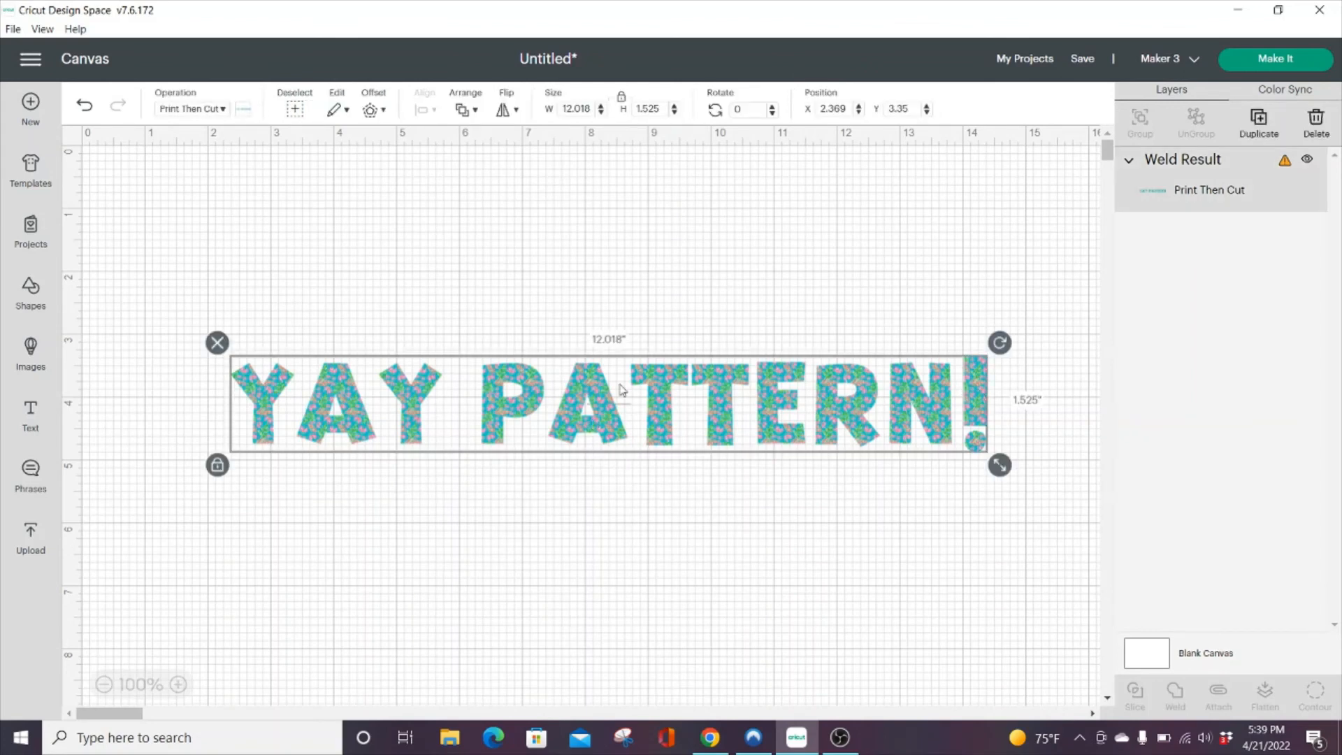